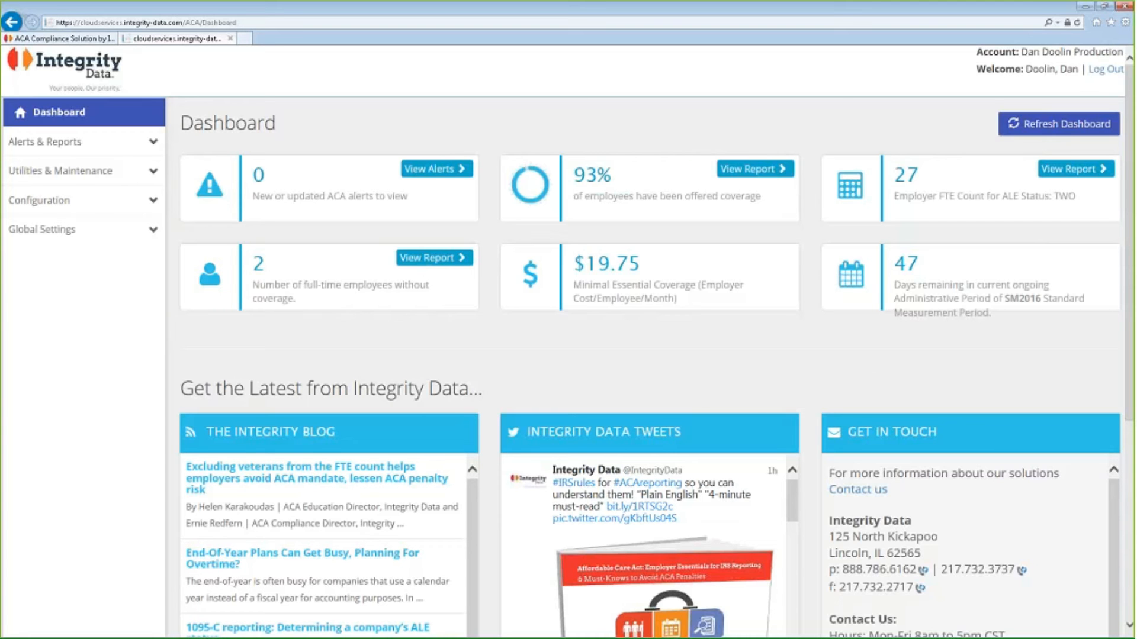
Look through the blog posts and tweets in the dashboard's latest news section, and return to the dashboard overview.
scroll(581, 374, "down", 2)
scroll(577, 364, "down", 3)
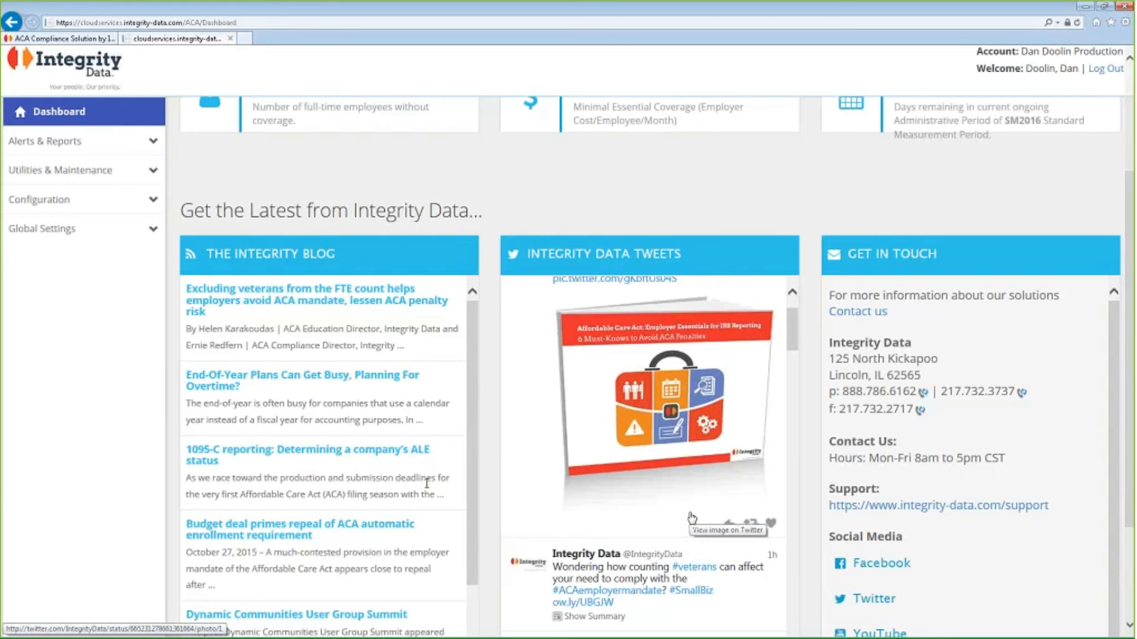
scroll(785, 348, "up", 2)
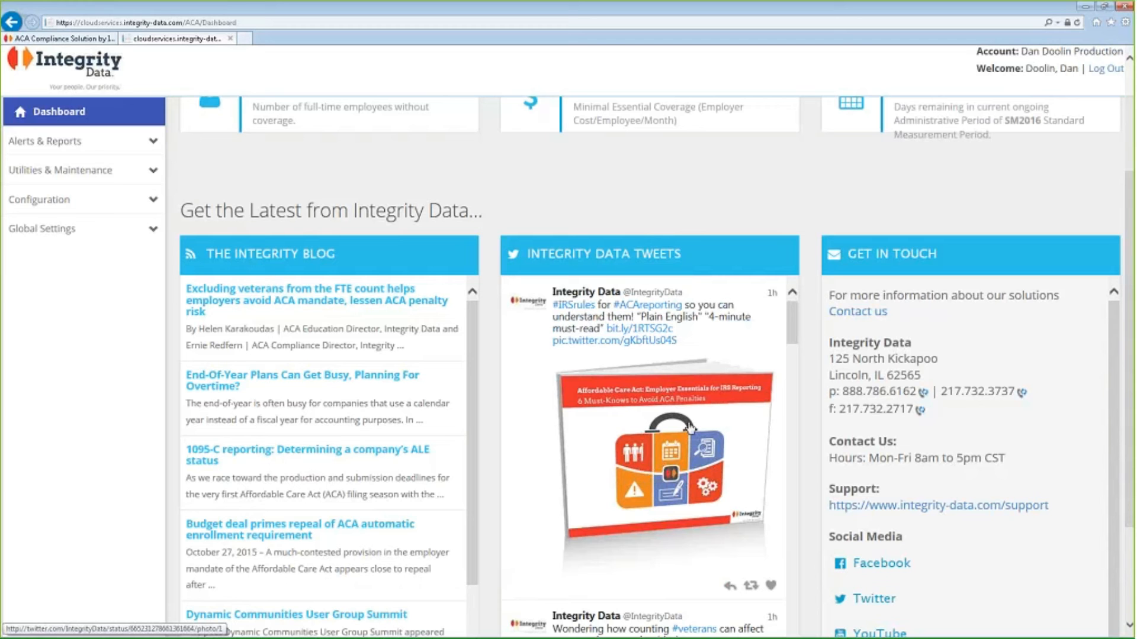
left_click_drag(793, 330, 796, 292)
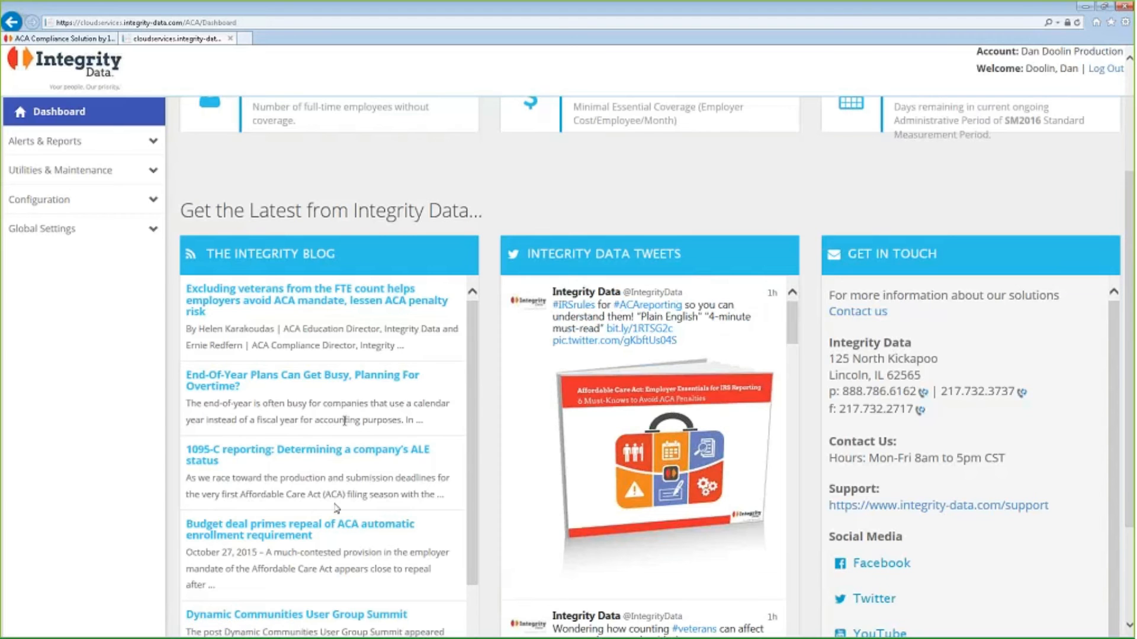
scroll(335, 506, "down", 1)
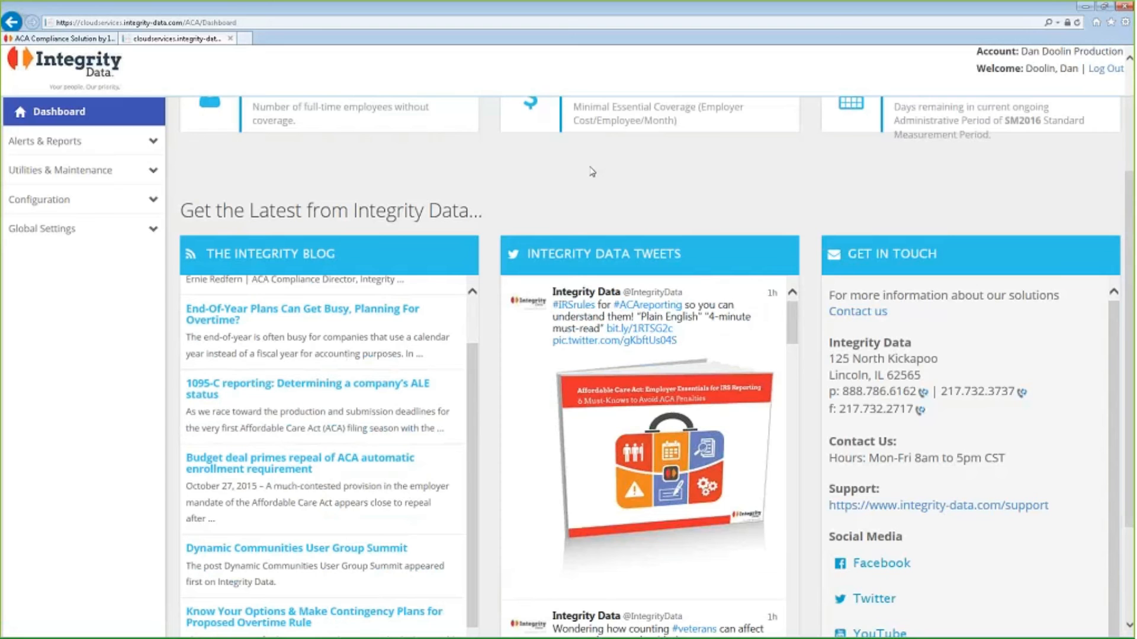
scroll(586, 173, "up", 3)
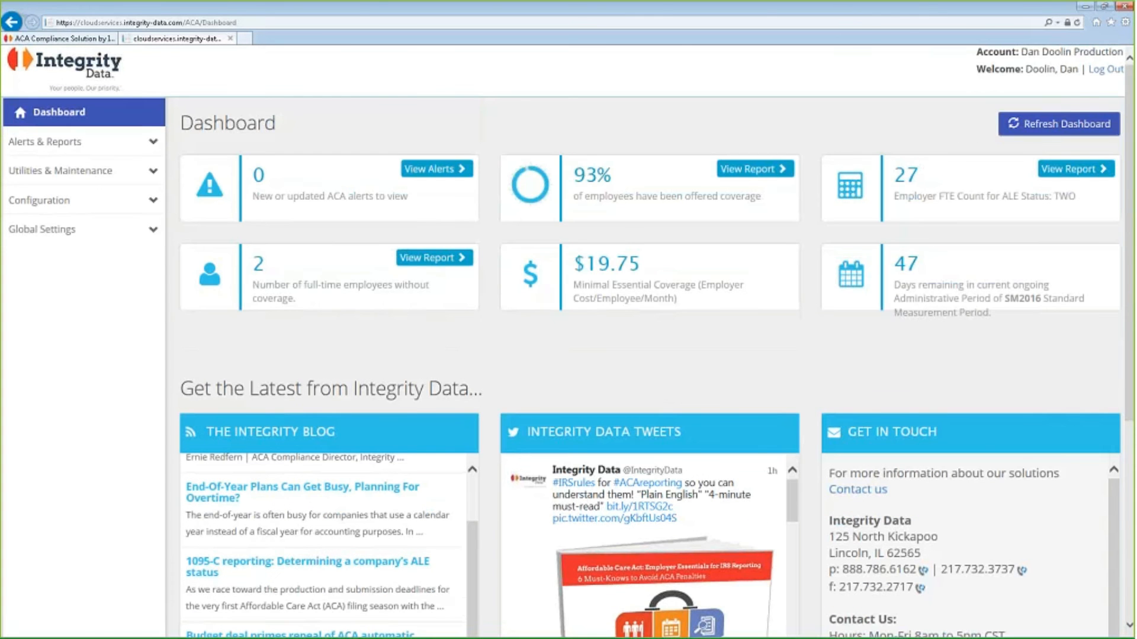
Open the Upload & Import data page of the ACA utilities.
left_click(41, 168)
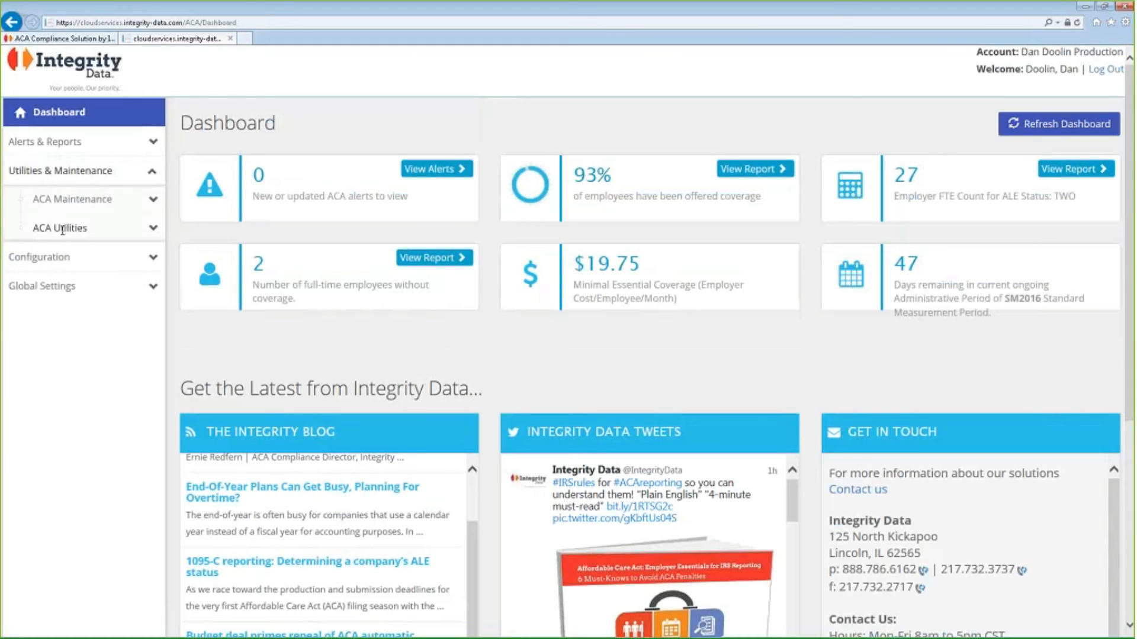
left_click(63, 230)
left_click(63, 258)
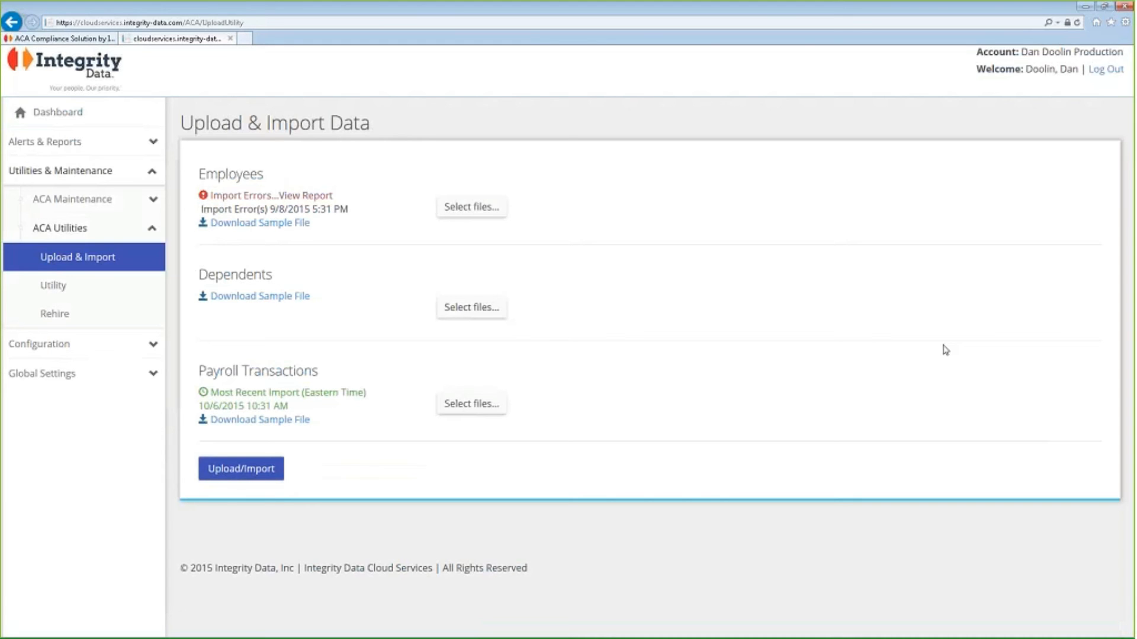
key("alt+Tab")
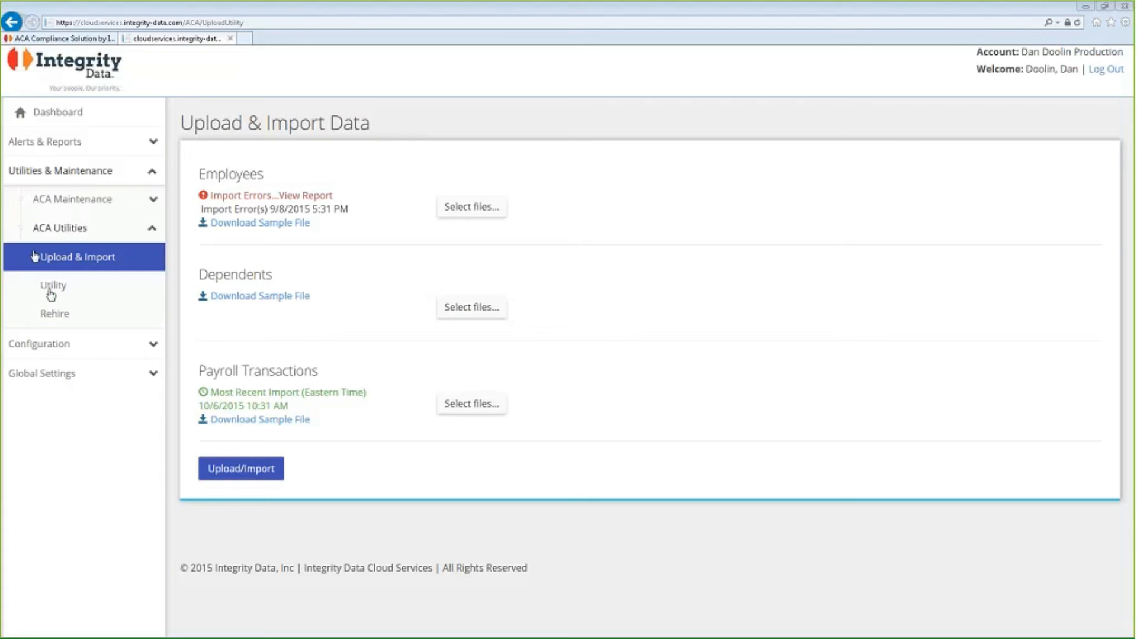
Open the ACA Company setup and load the record of company TWO.
left_click(76, 347)
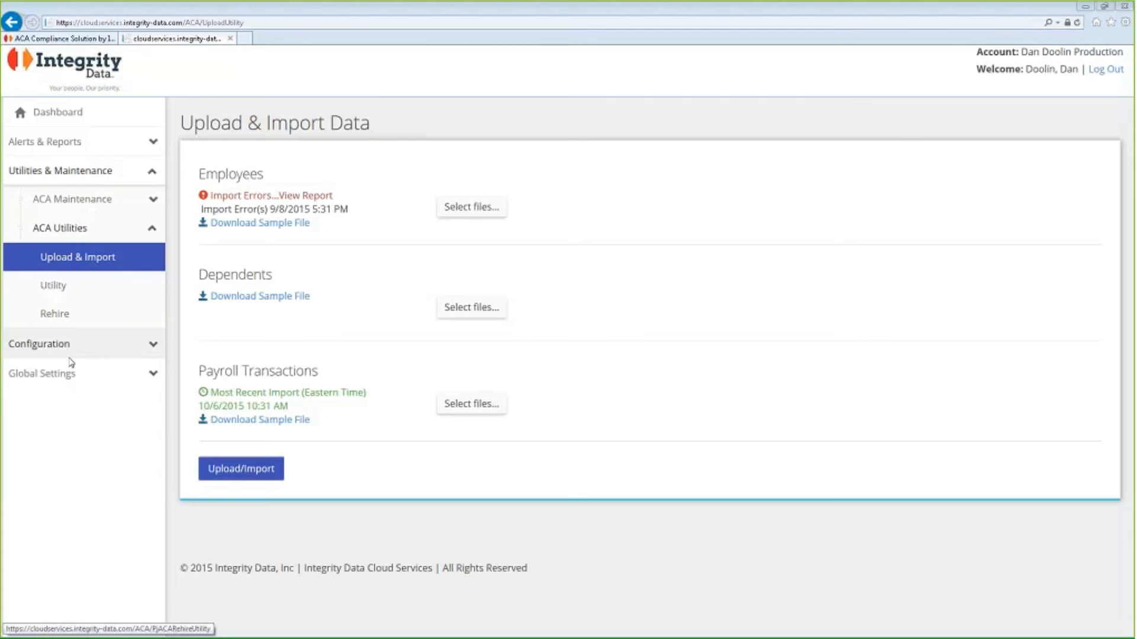
left_click(67, 373)
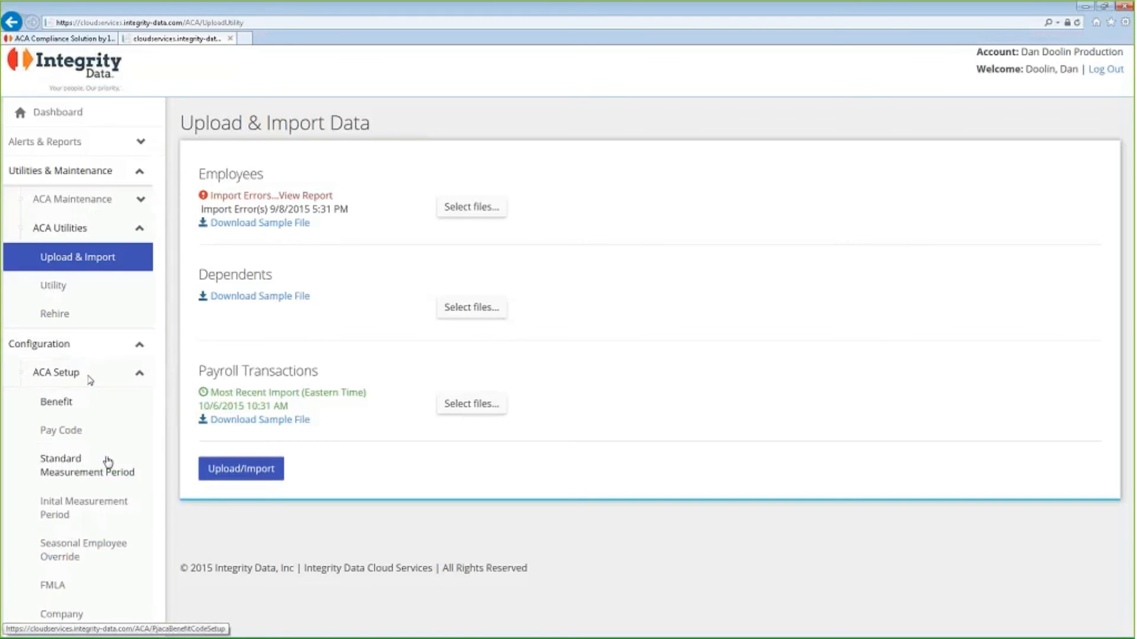
scroll(107, 464, "down", 3)
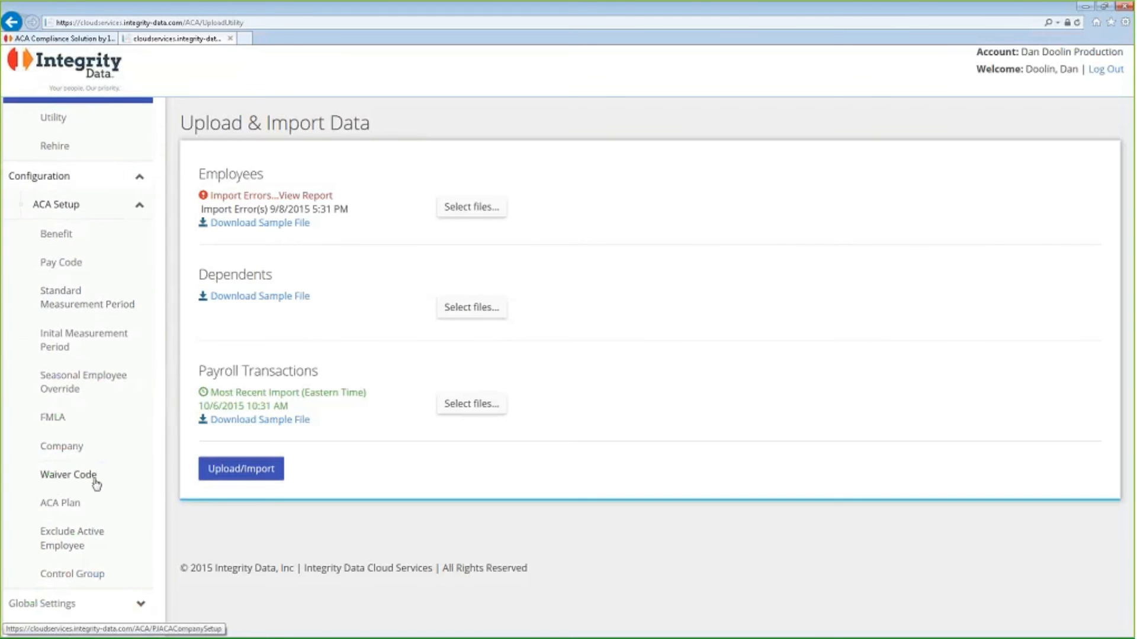
left_click(65, 449)
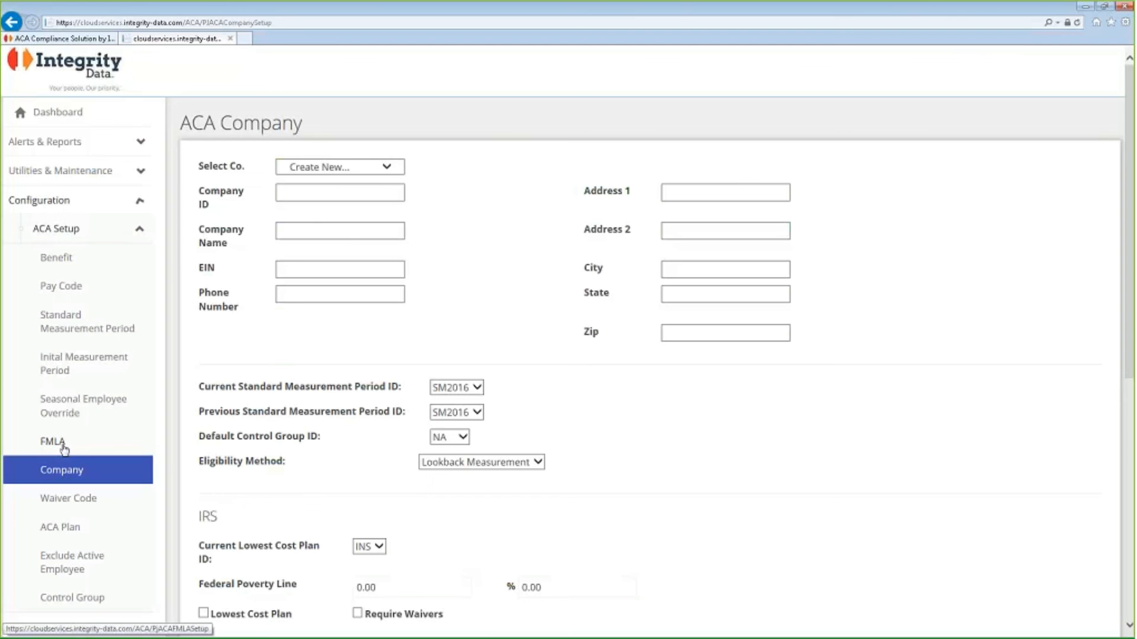
left_click(386, 167)
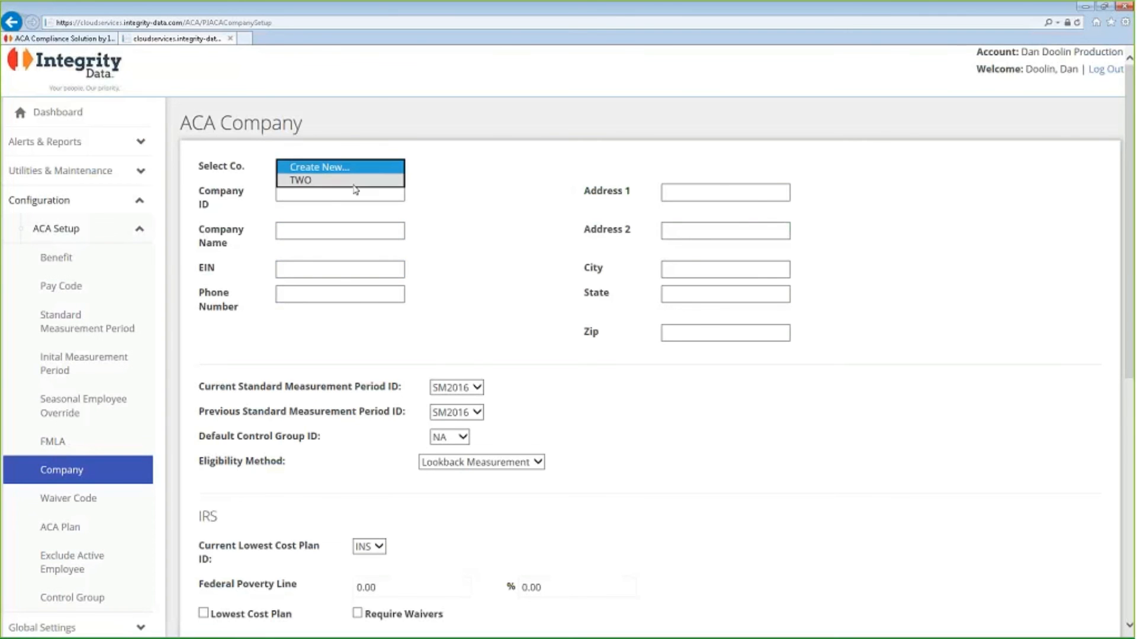
left_click(354, 180)
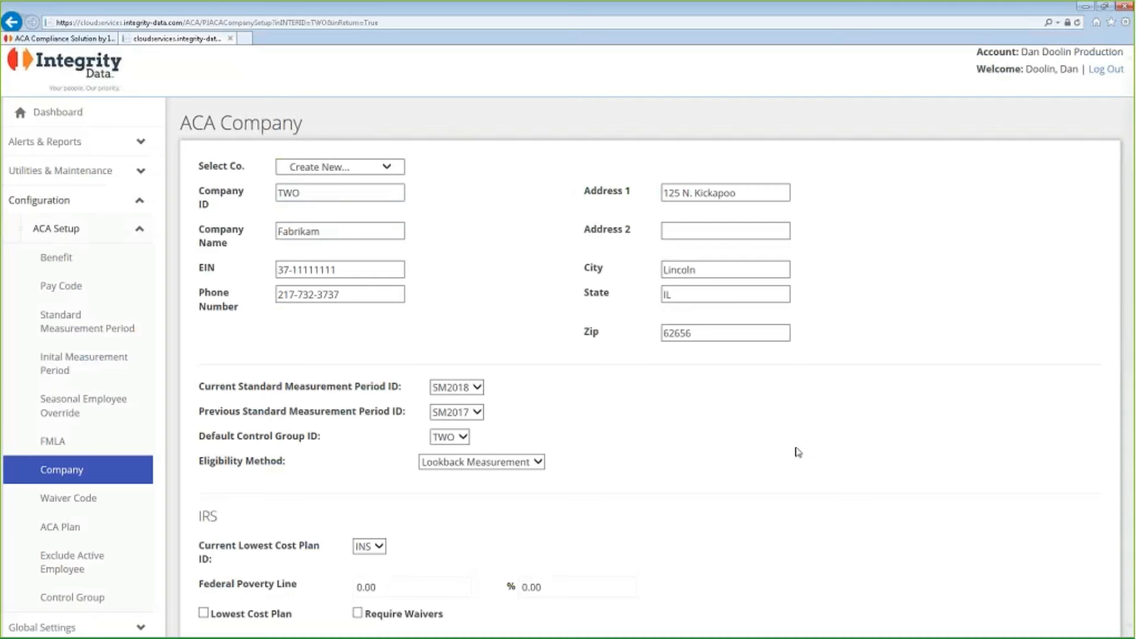
left_click(366, 294)
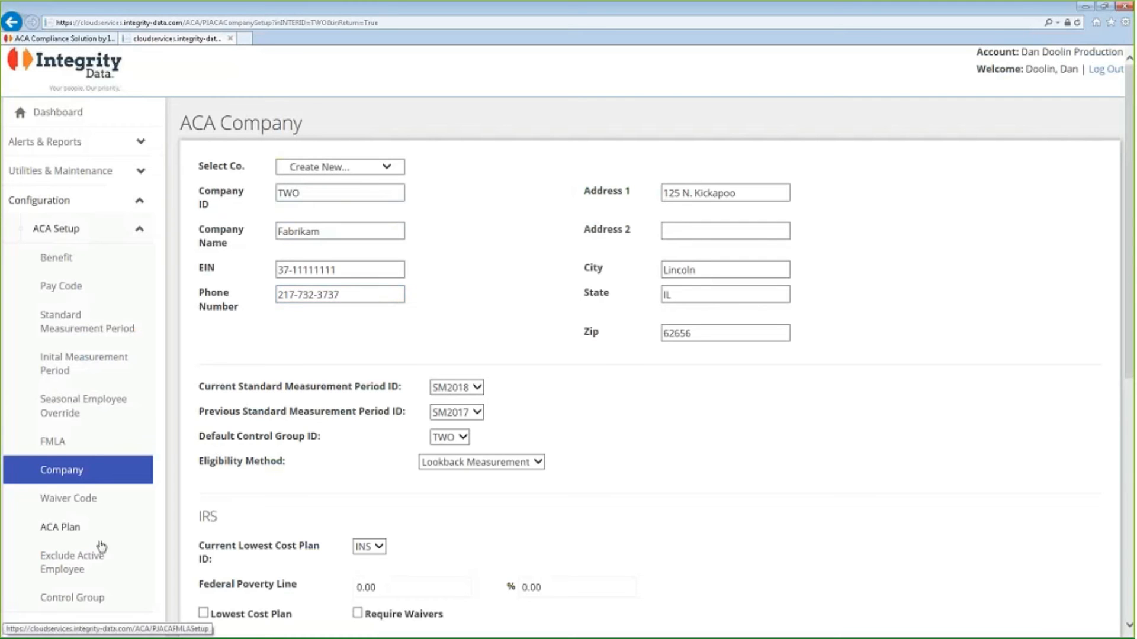
Open the Standard Measurement Period setup and load period SM2018 to examine its measurement, administrative and stability dates.
left_click(61, 323)
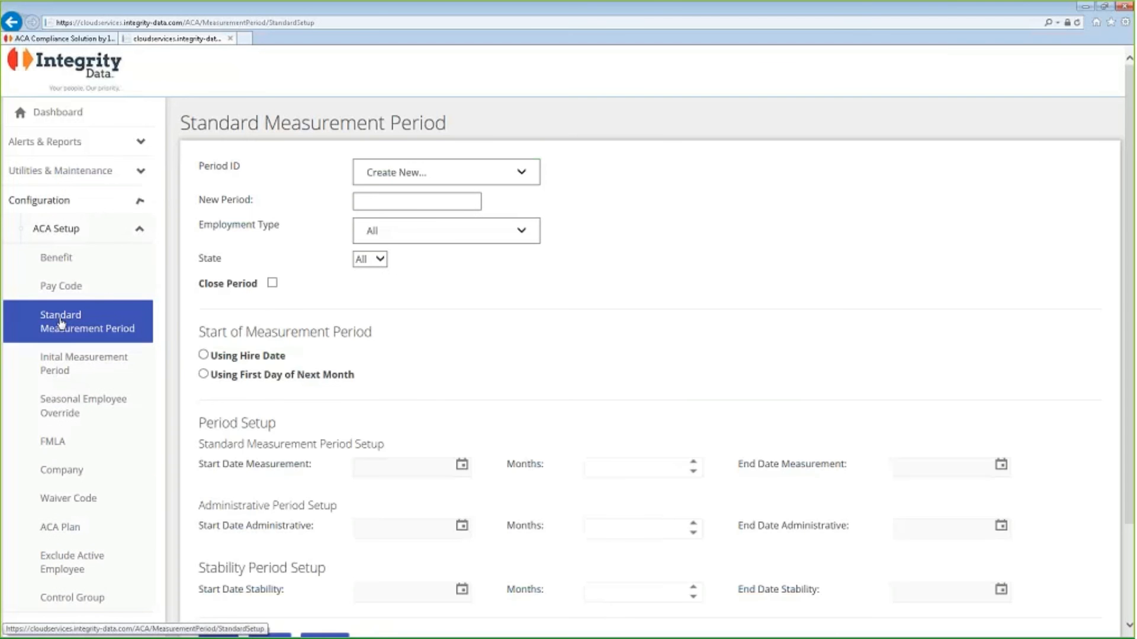
left_click(495, 173)
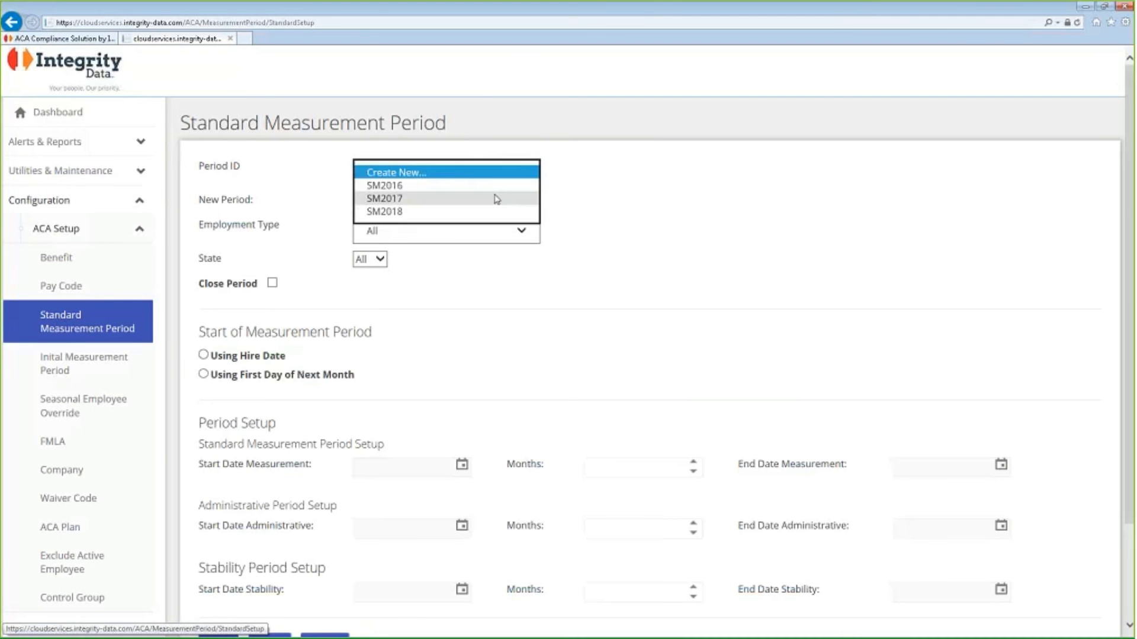
left_click(471, 213)
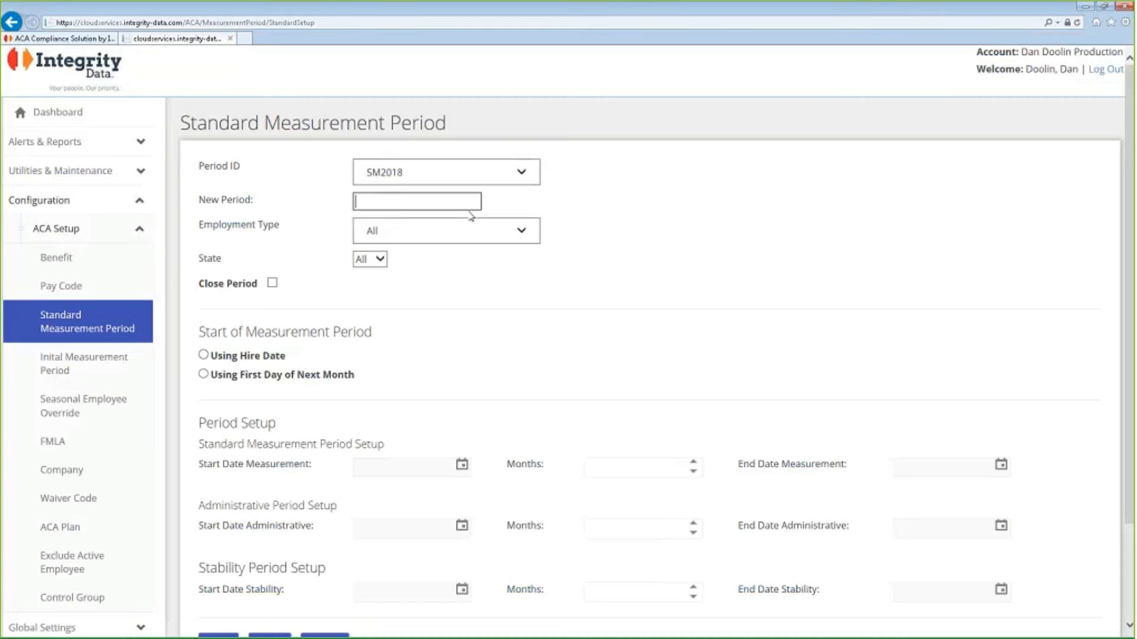
left_click(537, 236)
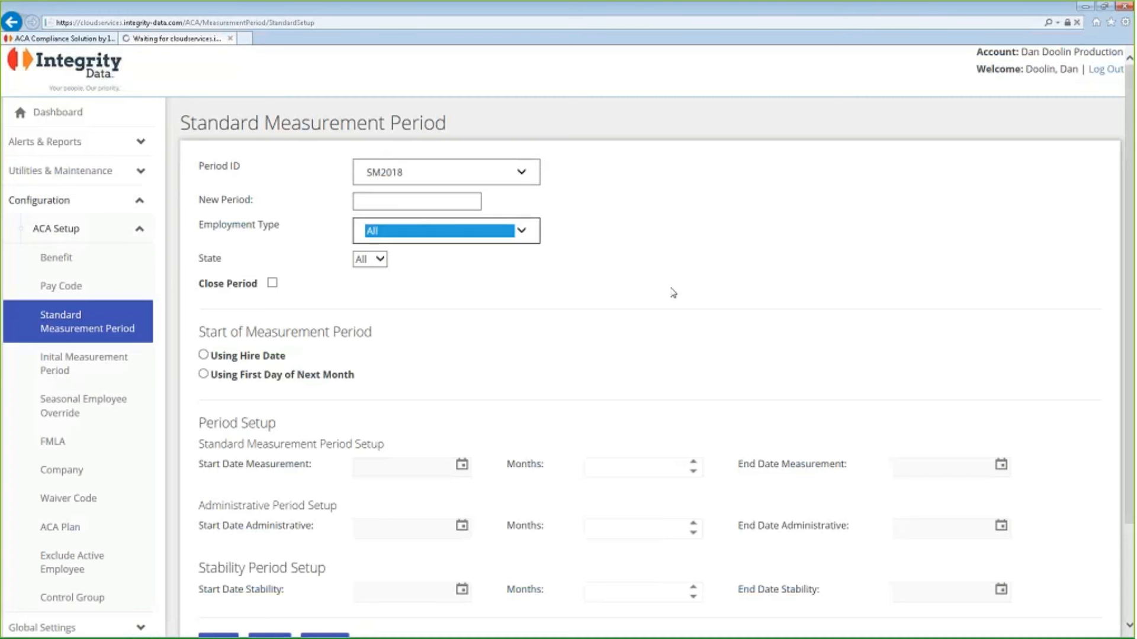
key("Tab")
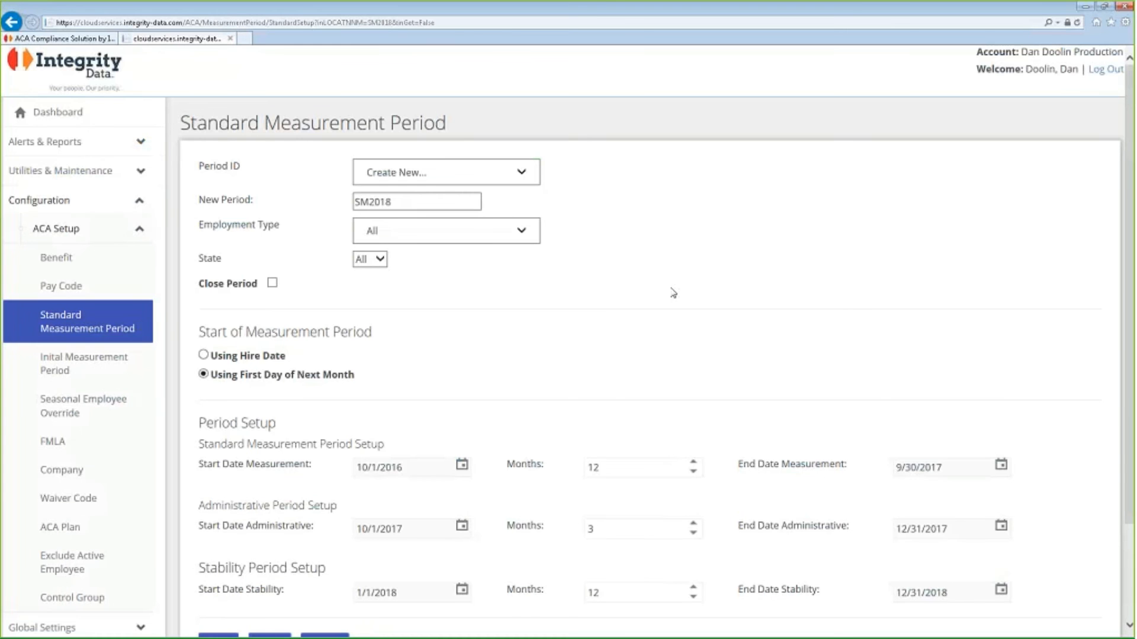
scroll(674, 293, "down", 3)
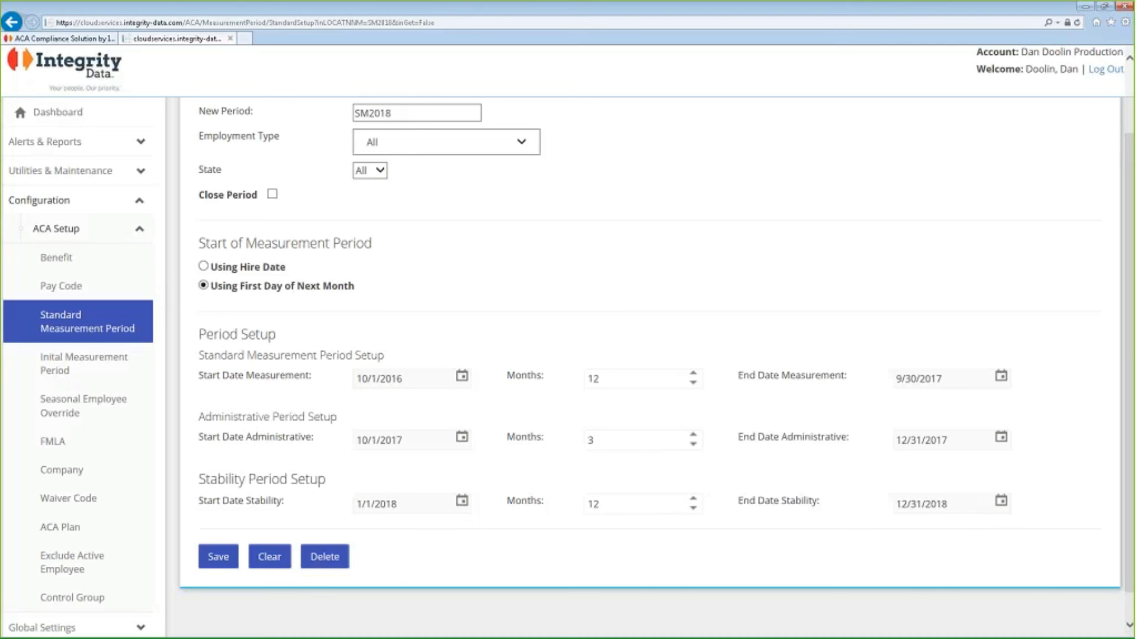
left_click(417, 380)
View the Initial Measurement Period setup, and load the INS health care benefit plan in the ACA Plan setup.
left_click(74, 362)
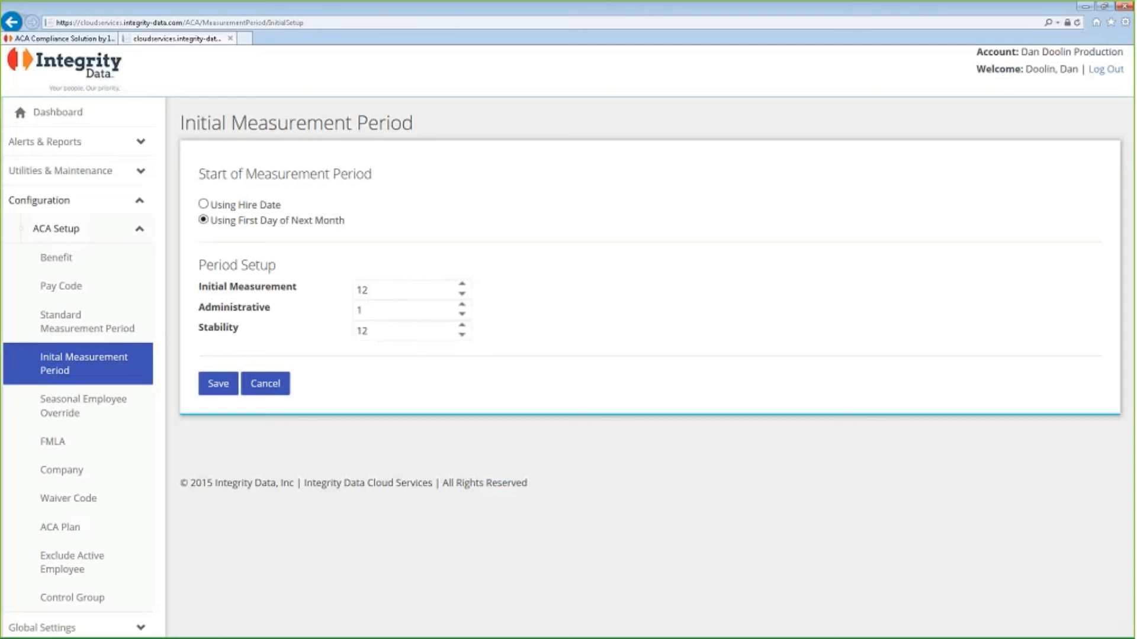
left_click(113, 530)
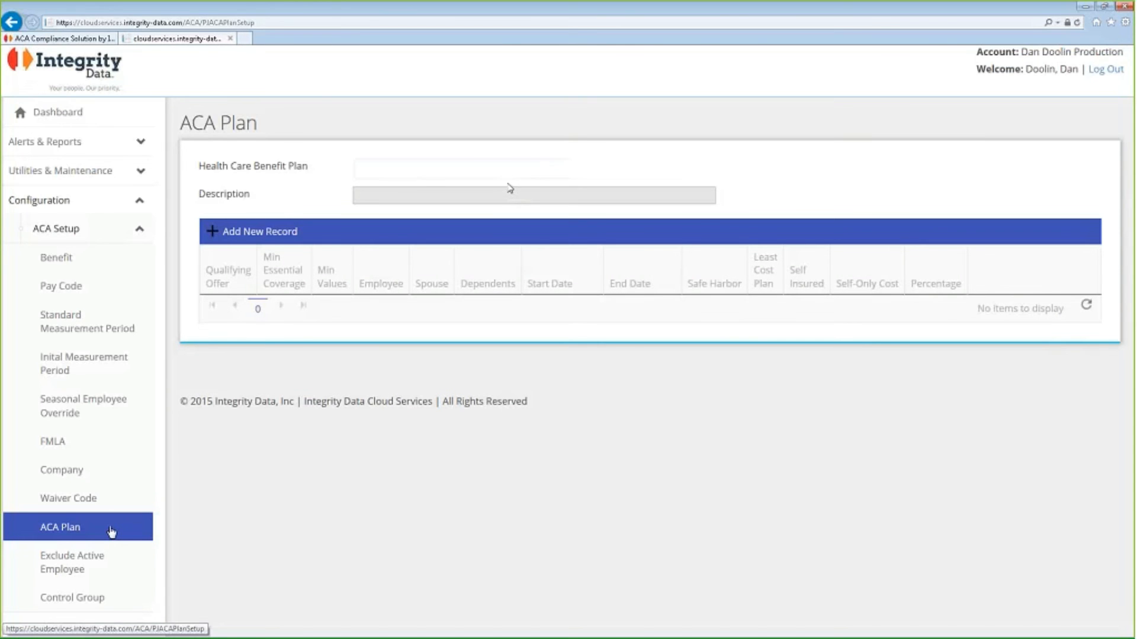
left_click(565, 173)
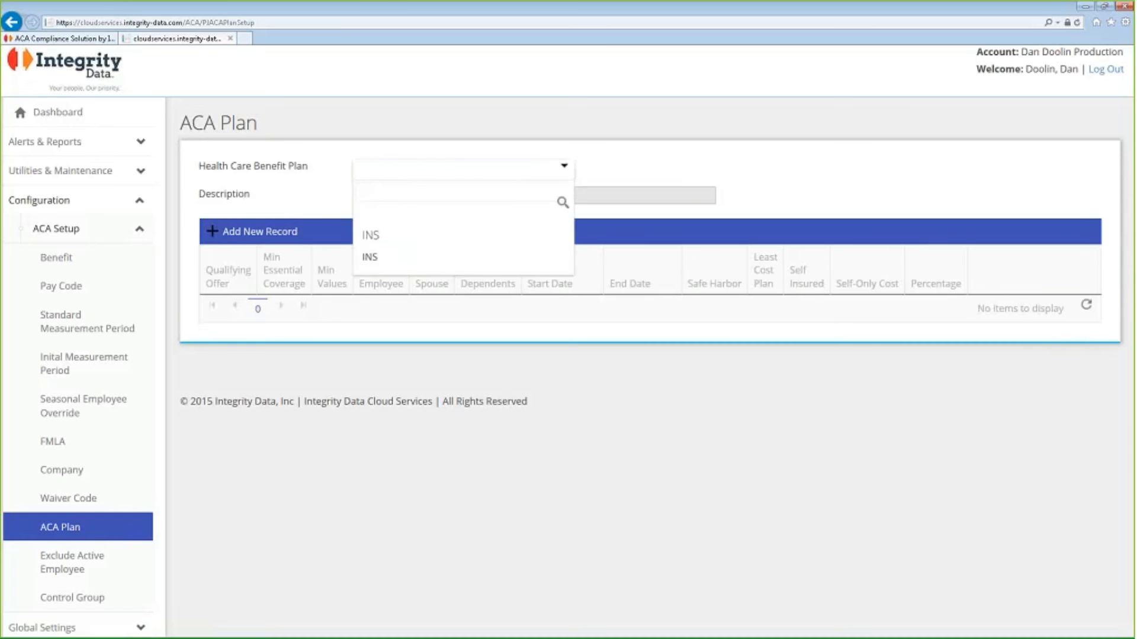
left_click(474, 259)
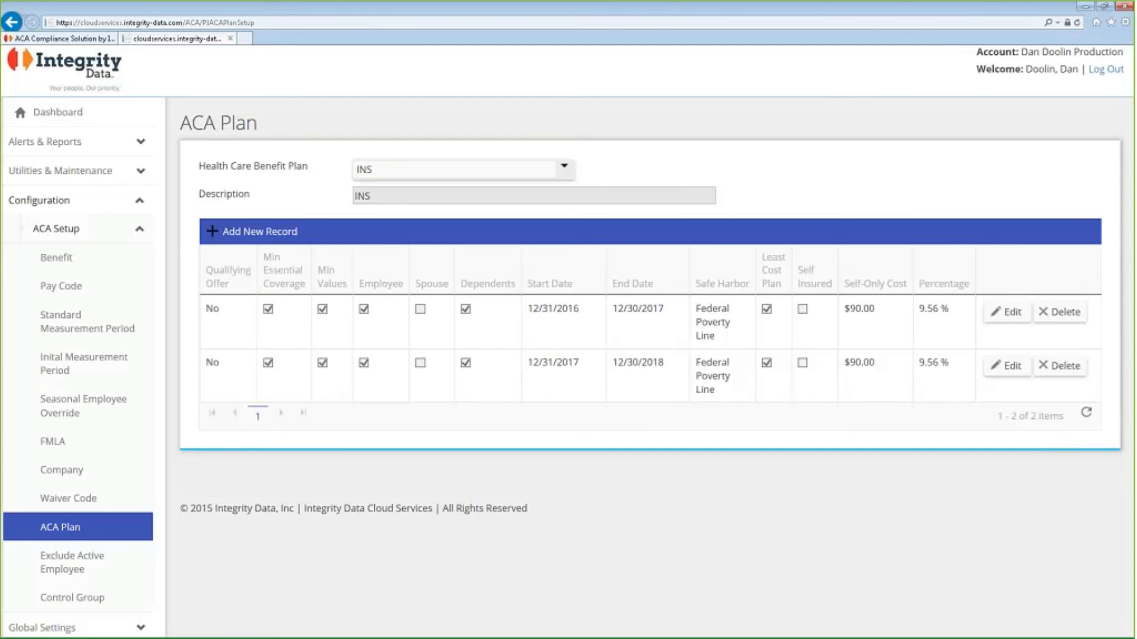
Open the ACA reports and select the Full-Time Employee and Equivalents report from the Eligibility category.
left_click(41, 143)
left_click(117, 203)
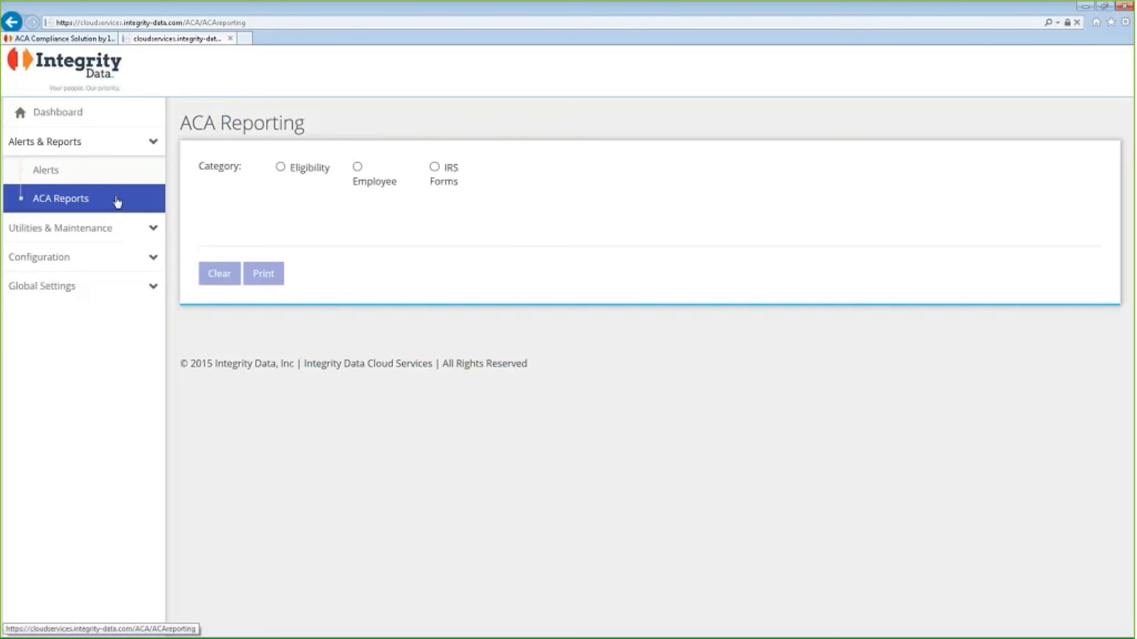
left_click(281, 168)
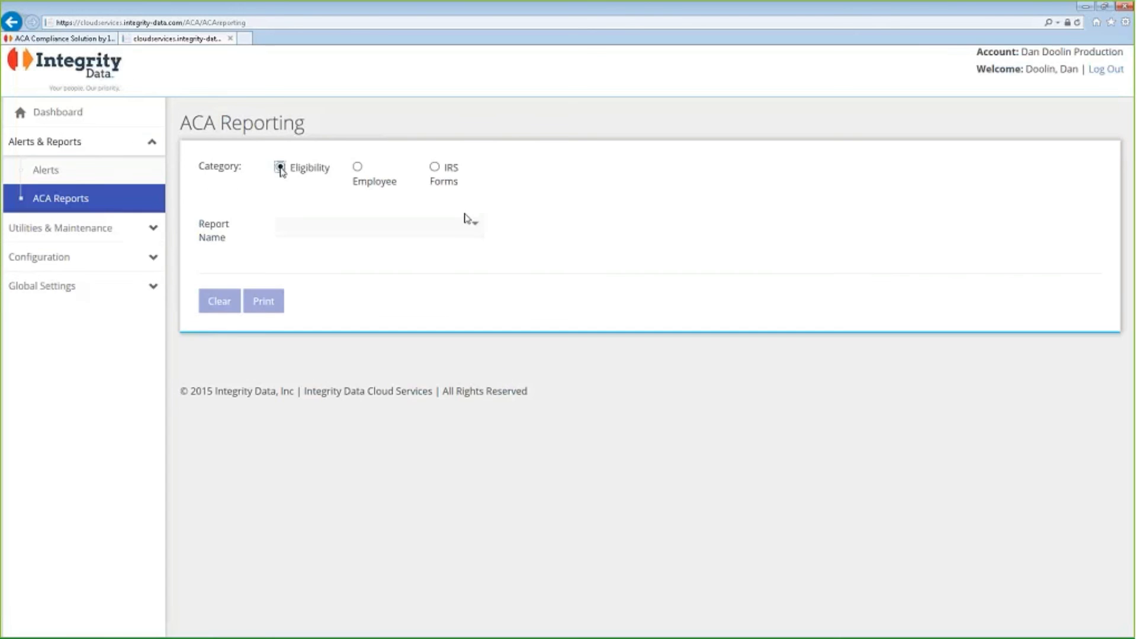
left_click(474, 228)
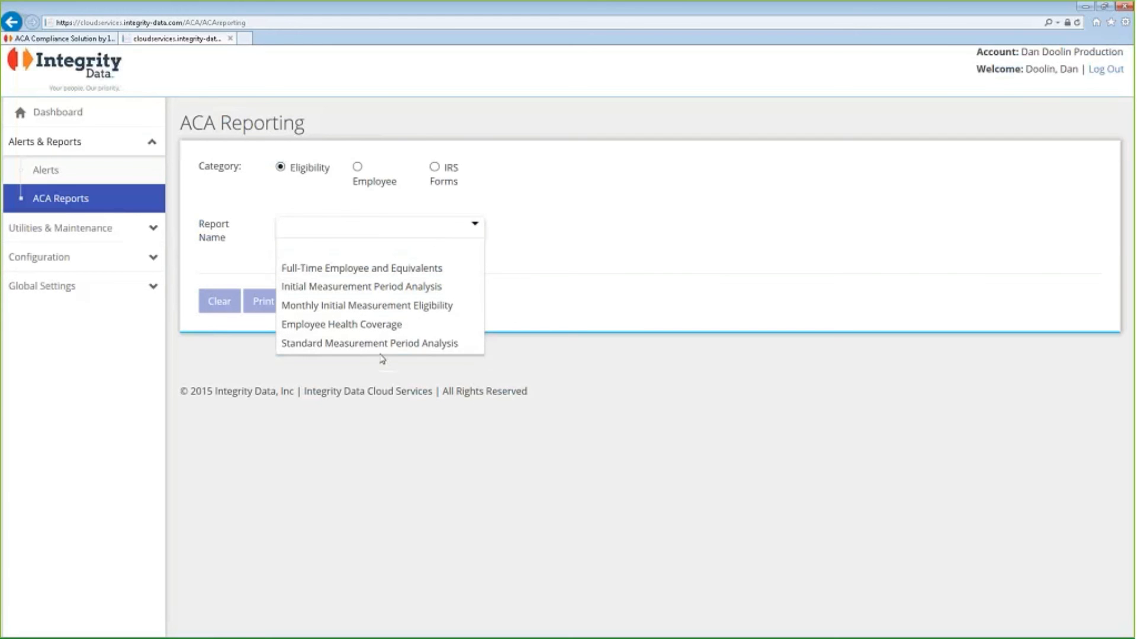
left_click(425, 270)
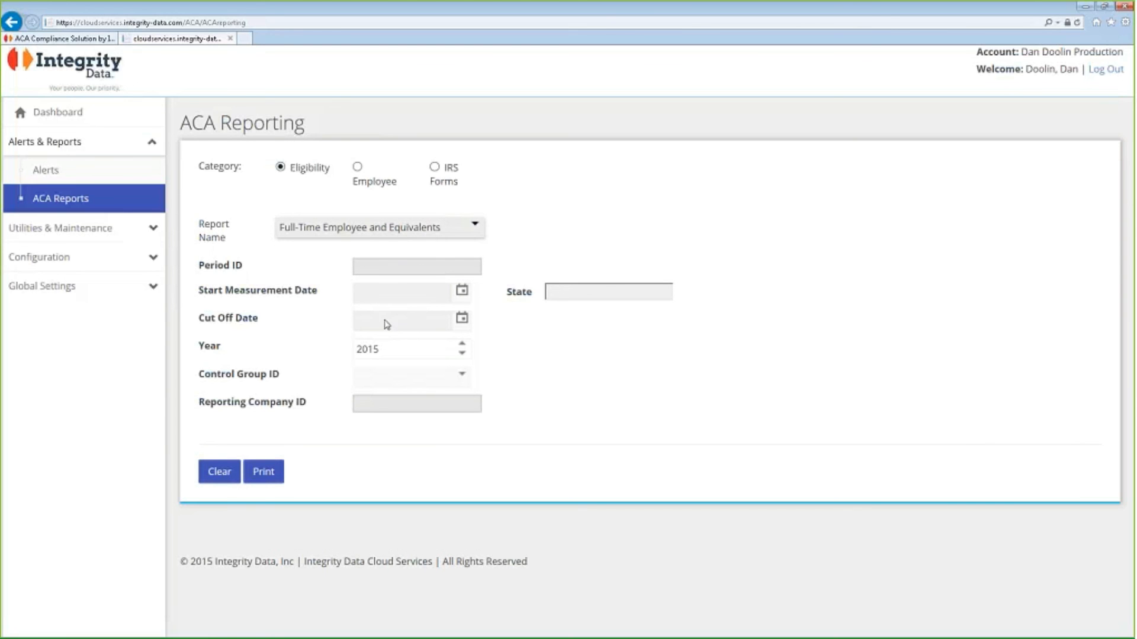
Generate the Full-Time Employee and Equivalents report for year 2017 and control group TWO.
left_click(465, 342)
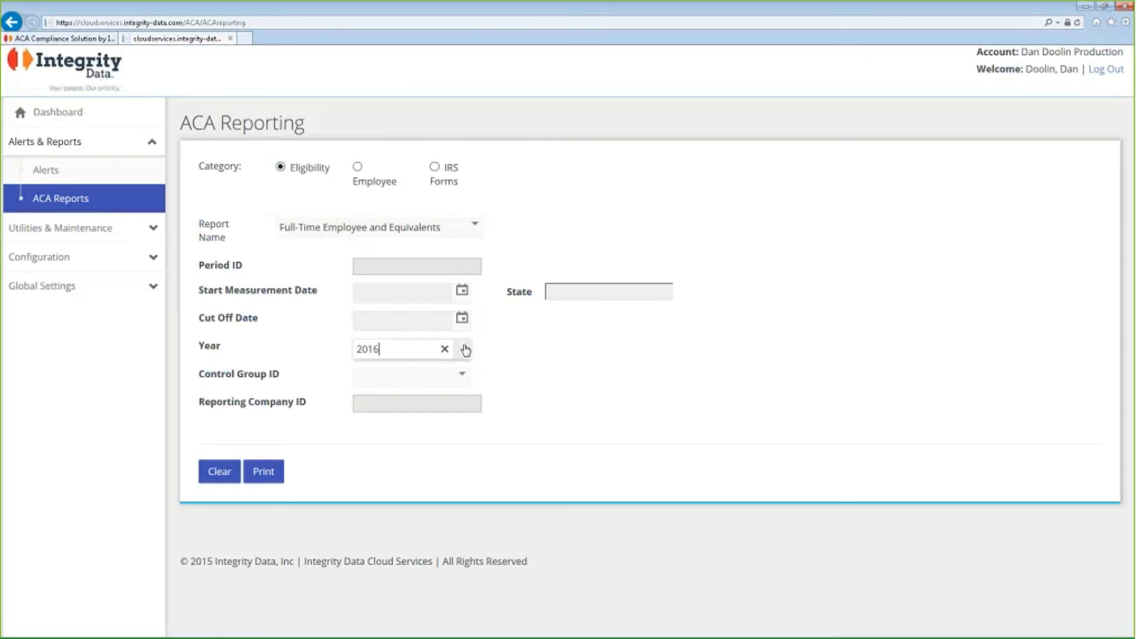
left_click(465, 346)
left_click(466, 379)
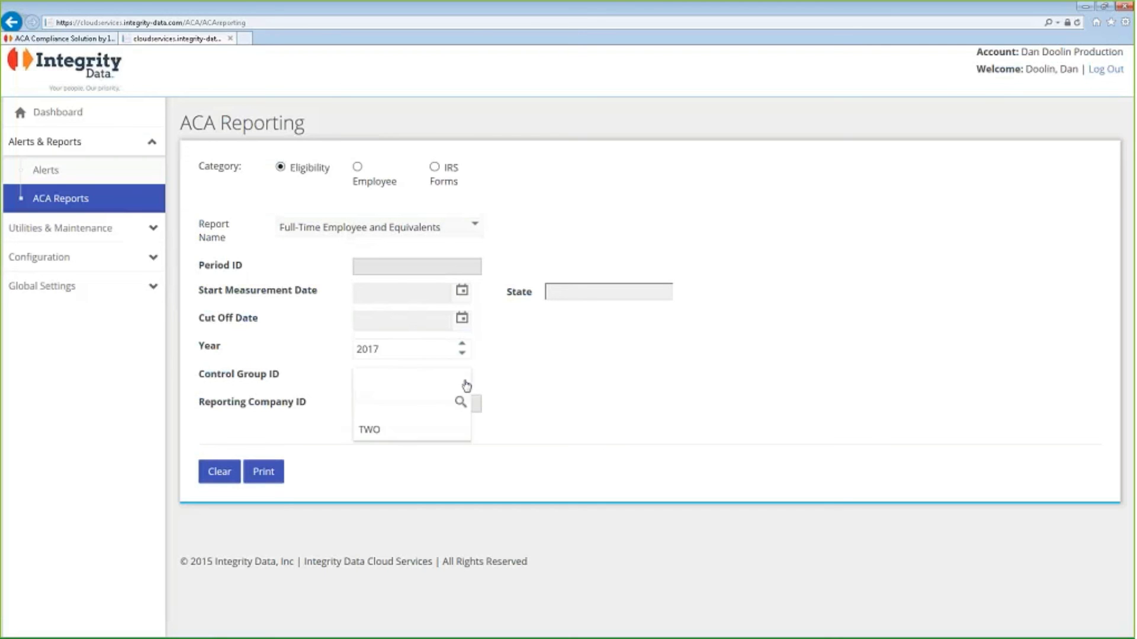
left_click(418, 439)
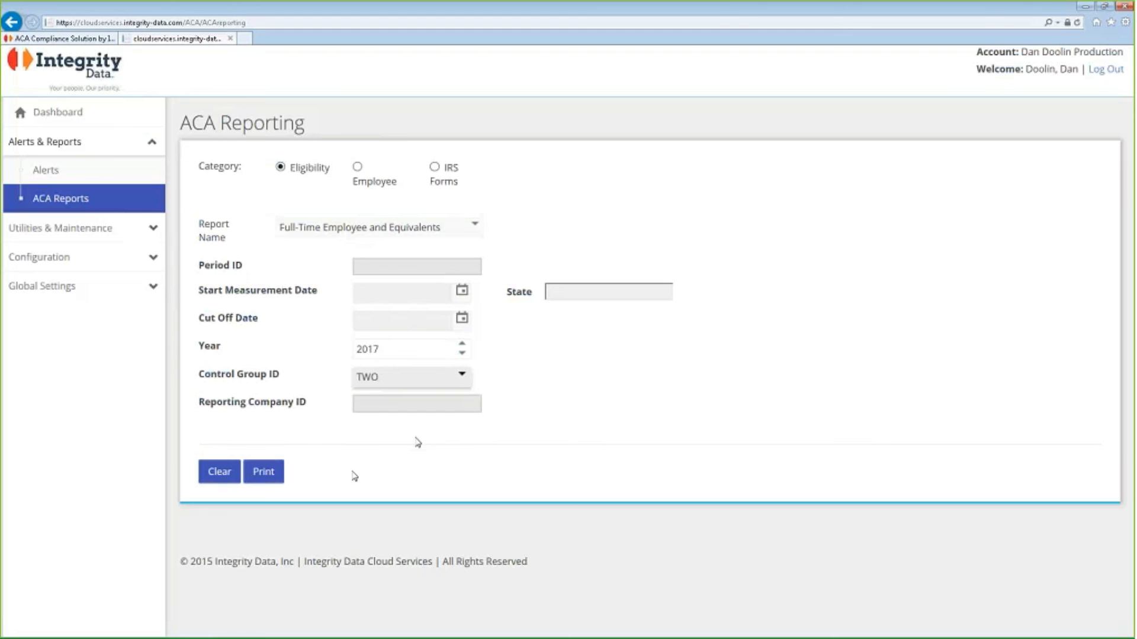
left_click(271, 481)
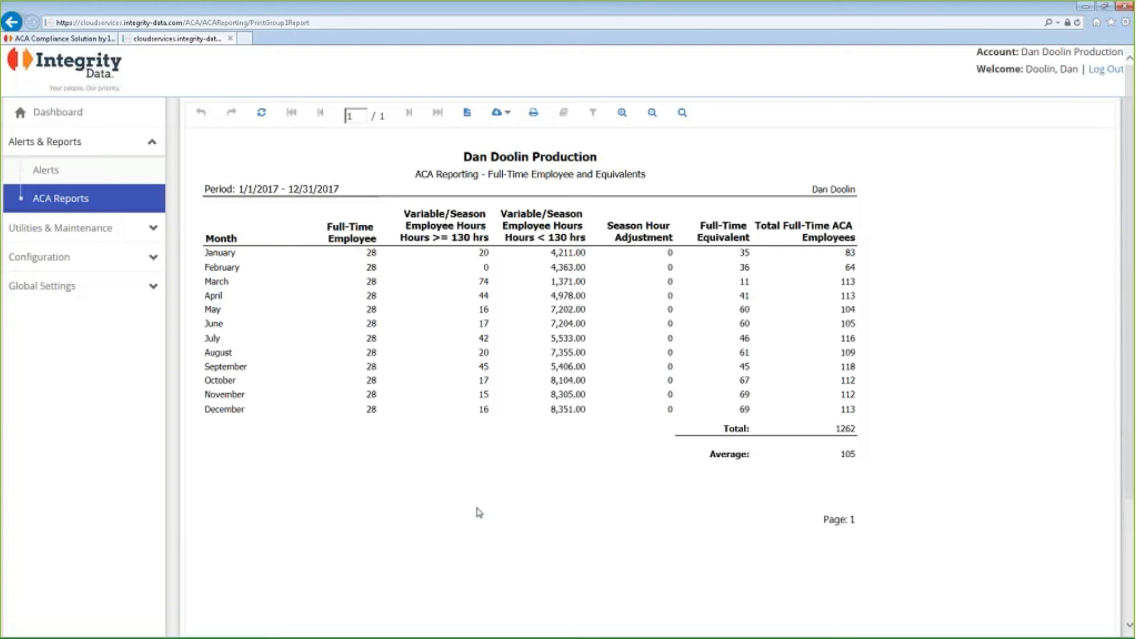
Return to the ACA reports and select the Standard Measurement Period Analysis report from the Eligibility category.
left_click(76, 200)
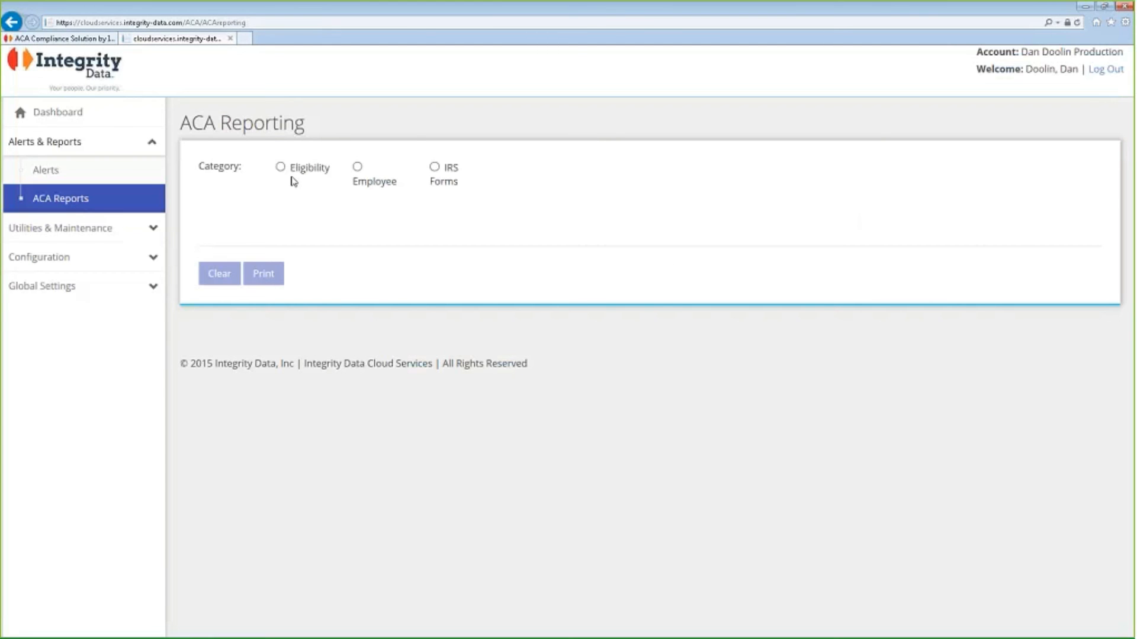
left_click(281, 167)
left_click(394, 233)
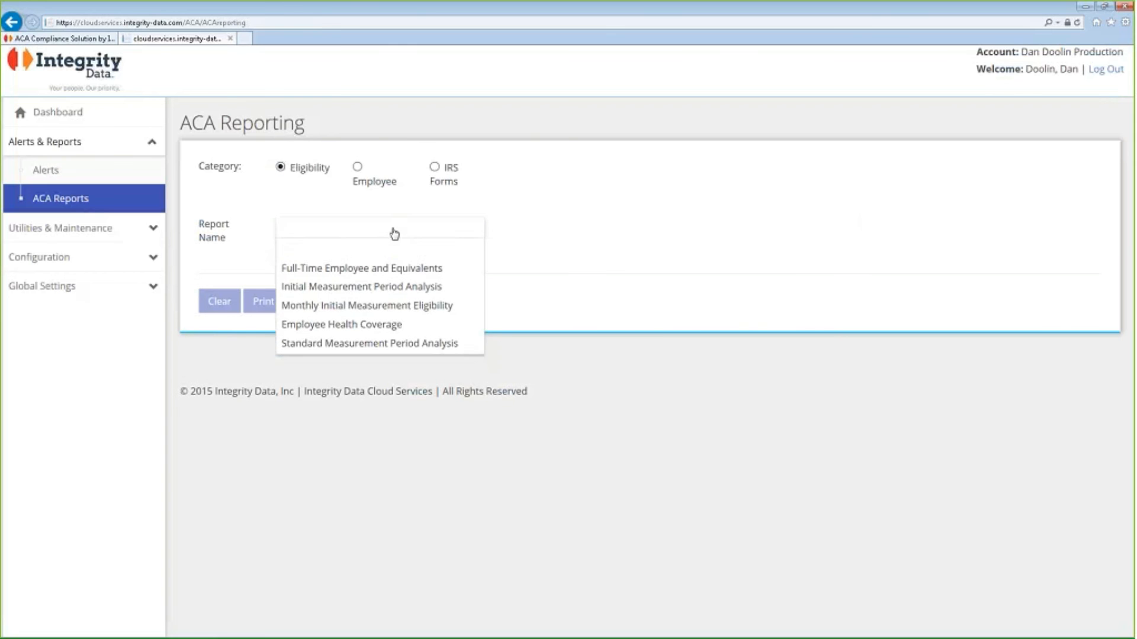
left_click(418, 349)
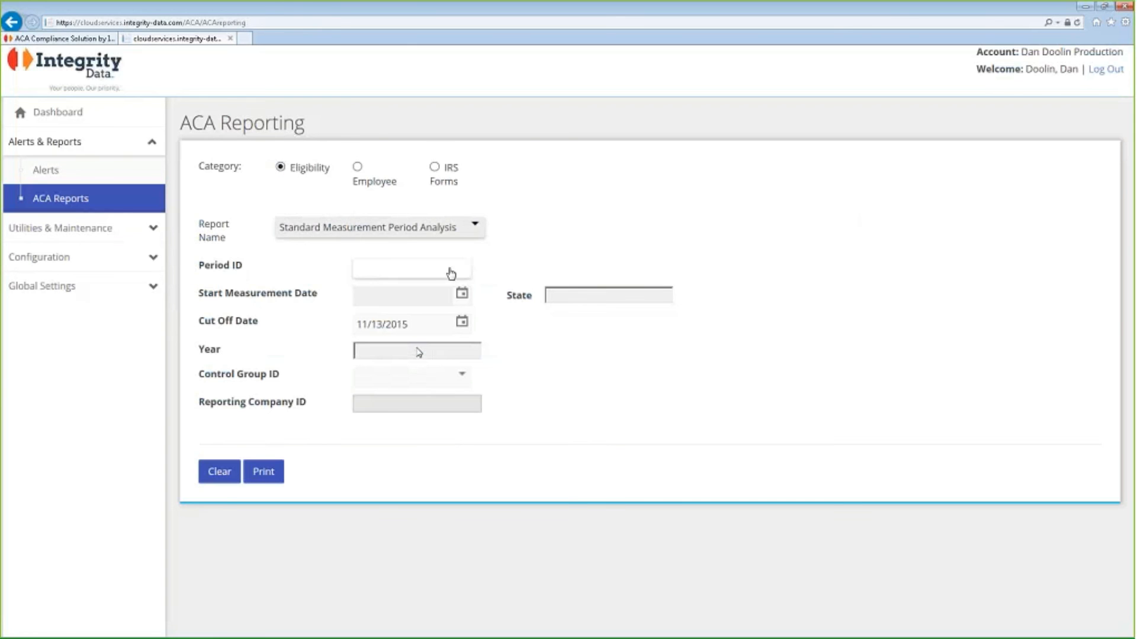
Generate the Standard Measurement Period Analysis report for period SM2018 and control group TWO.
left_click(451, 270)
left_click(397, 361)
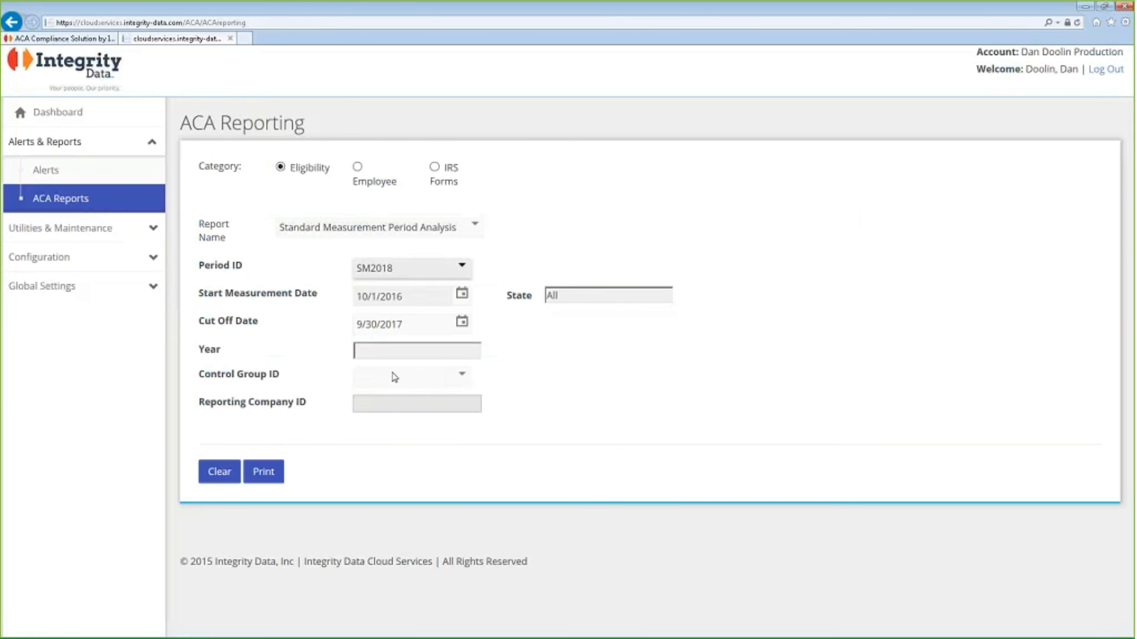
left_click(471, 385)
left_click(427, 441)
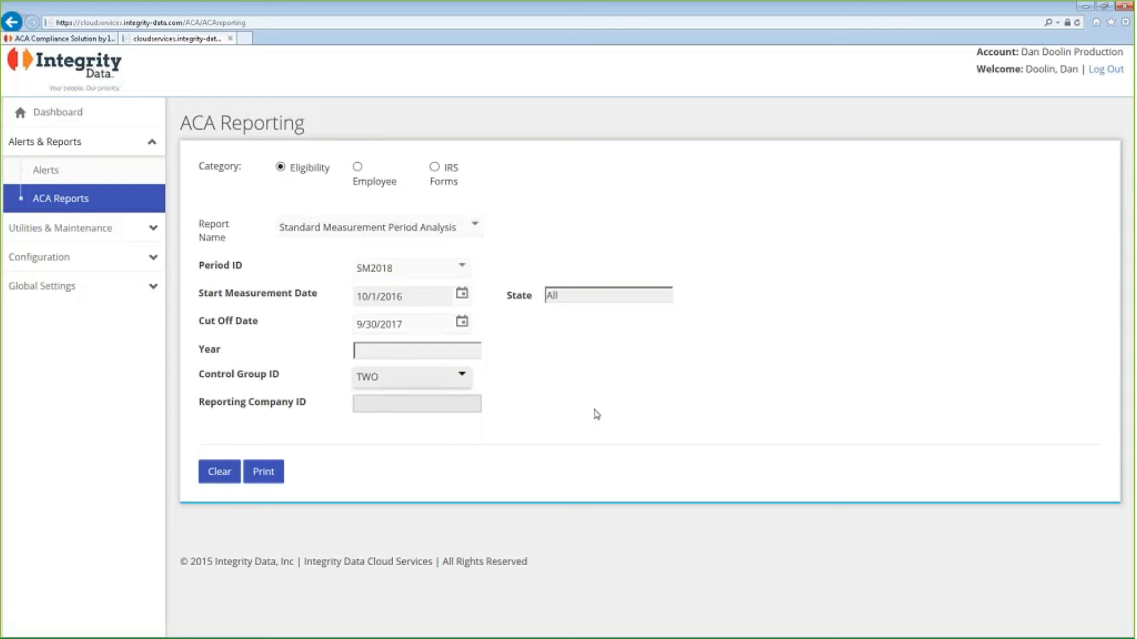
left_click(270, 481)
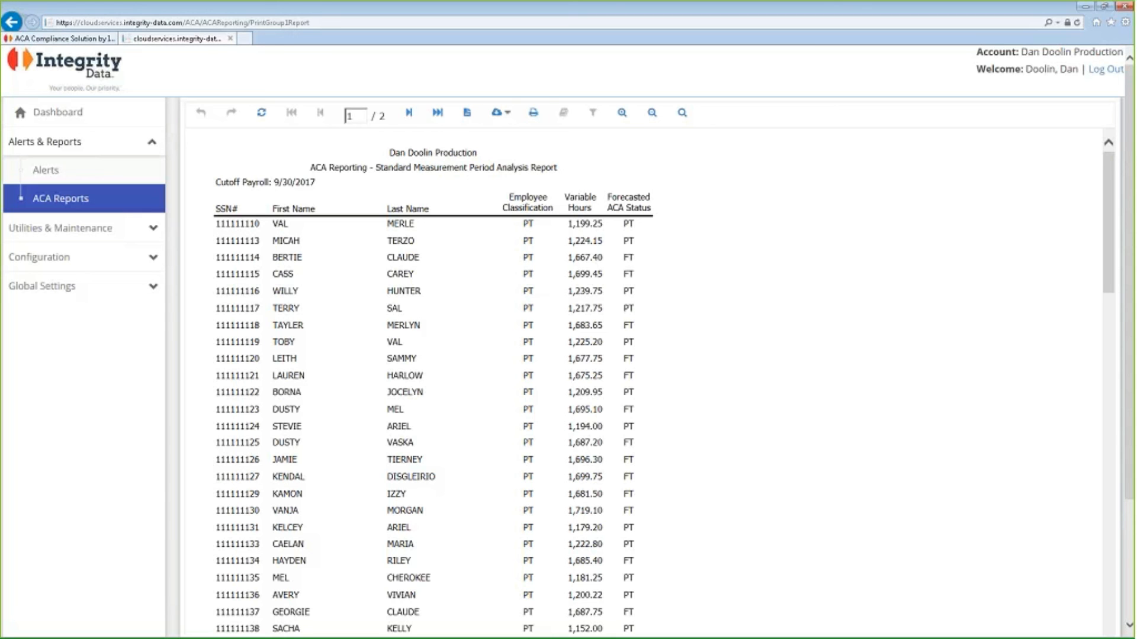
Export the generated report in Excel 97-2003 format, view it maximized in Excel with editing enabled, and return to the browser.
left_click(511, 120)
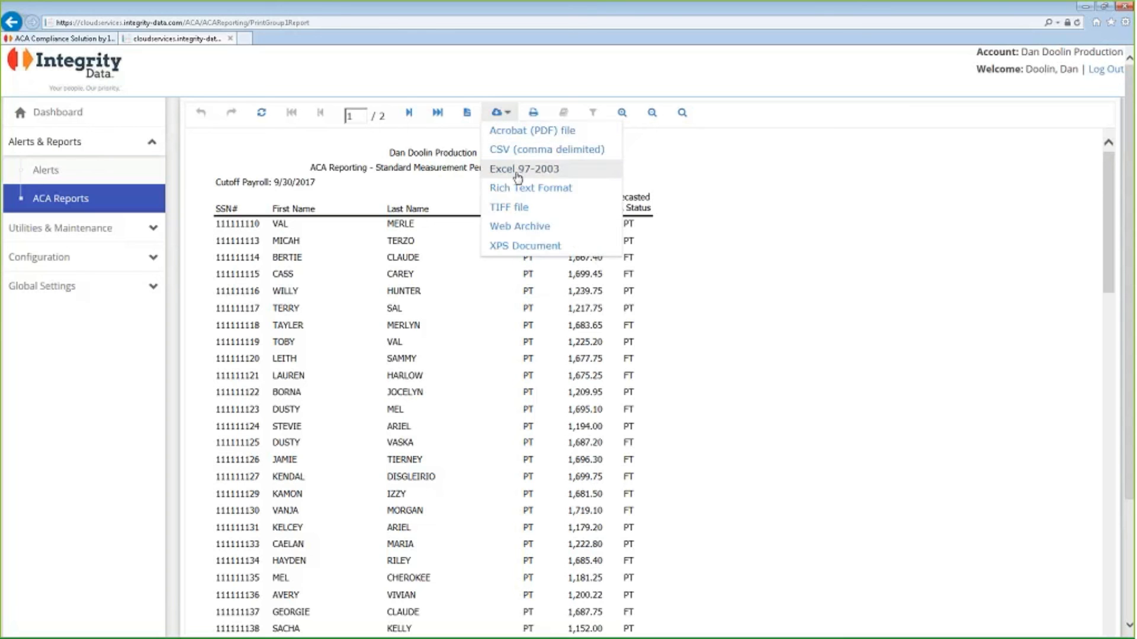
left_click(518, 173)
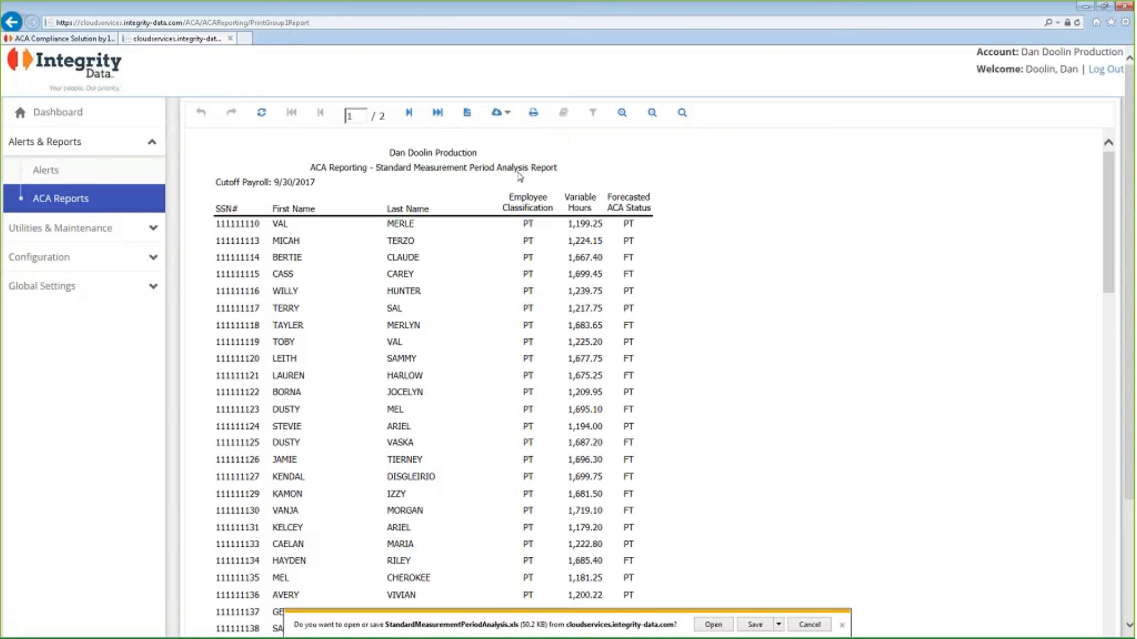
left_click(723, 627)
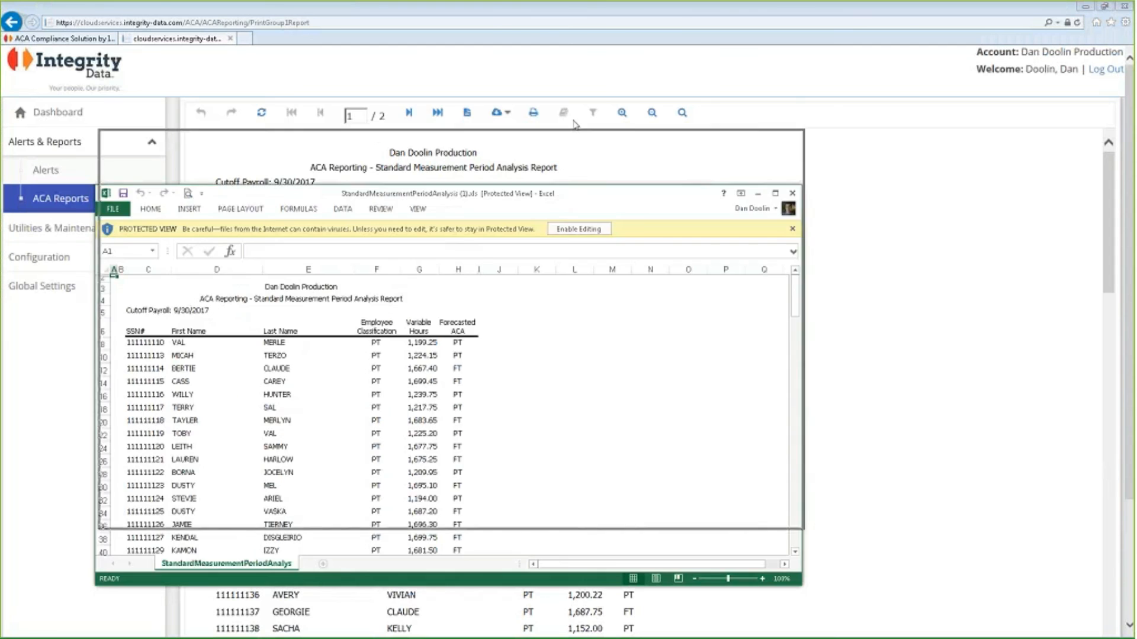
left_click(781, 117)
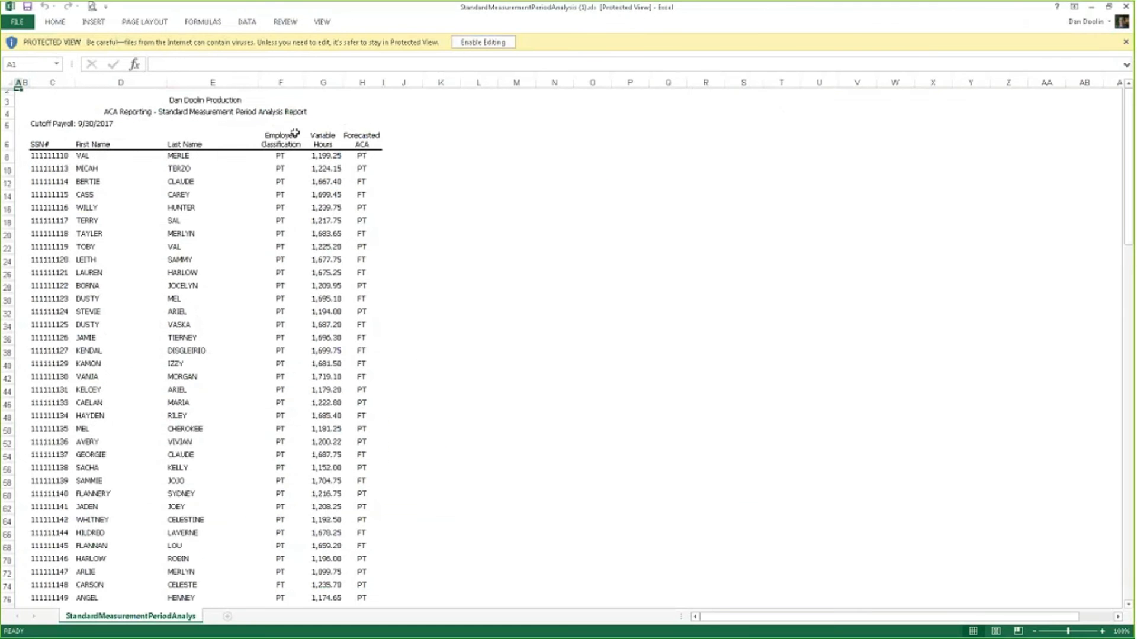
left_click(483, 42)
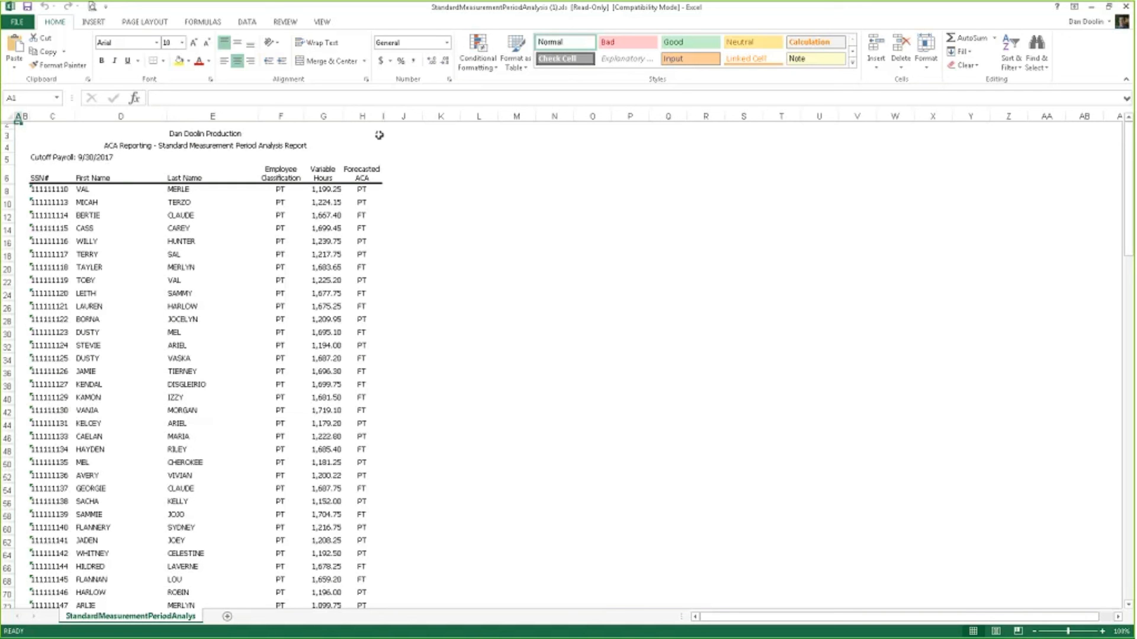
left_click(1092, 6)
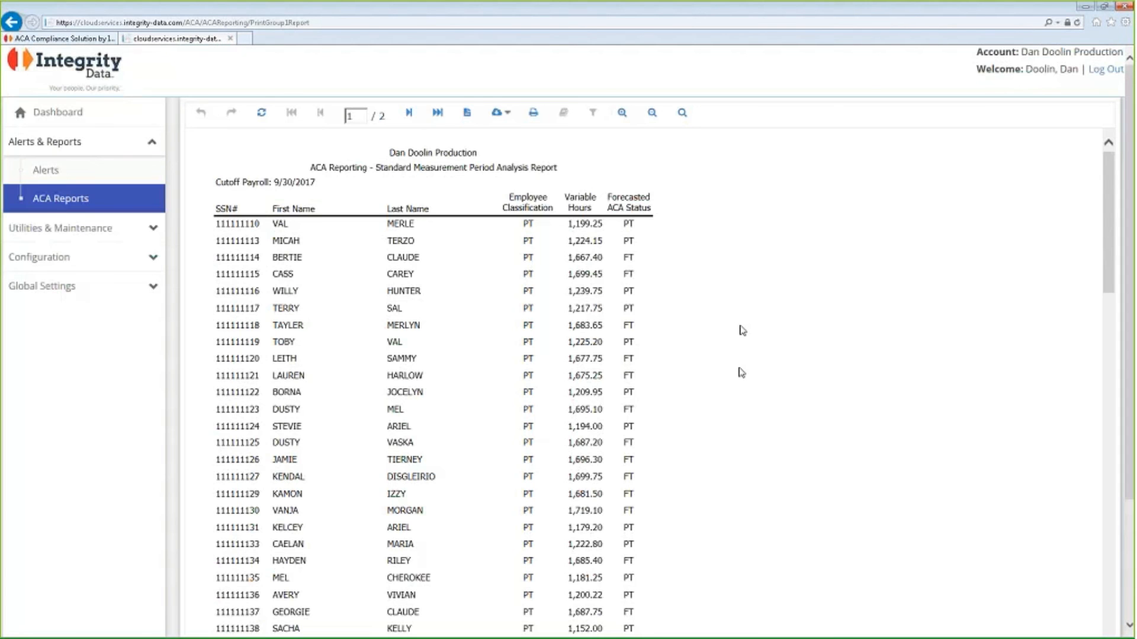
left_click(498, 114)
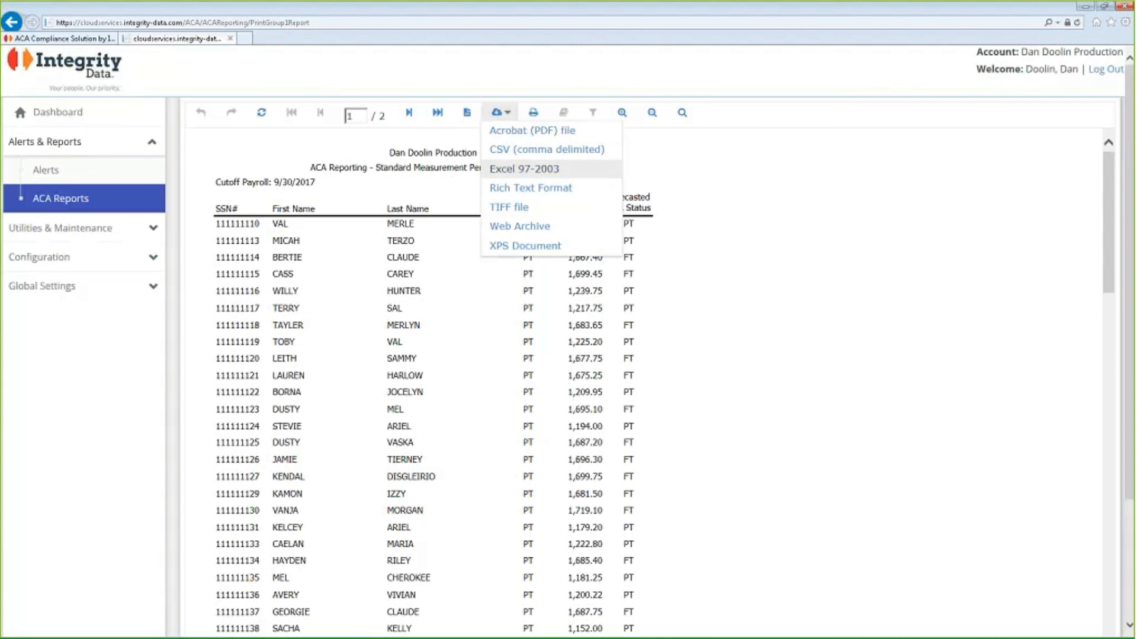
left_click(524, 169)
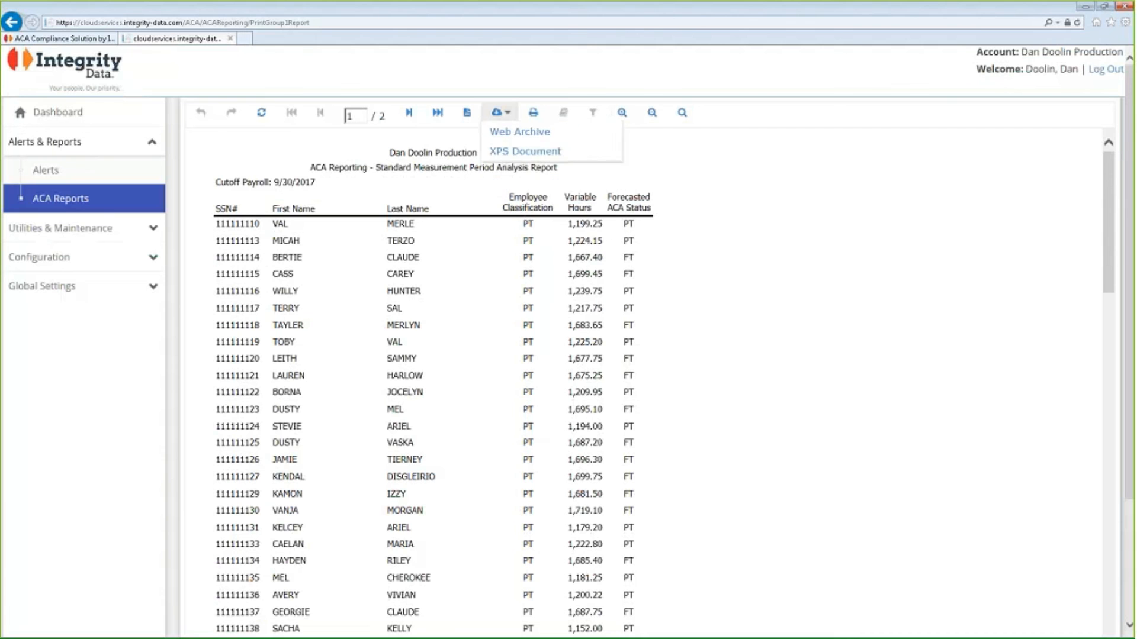
Go back to the ACA reports and select the Initial Measurement Period Analysis report from the Eligibility category.
left_click(39, 200)
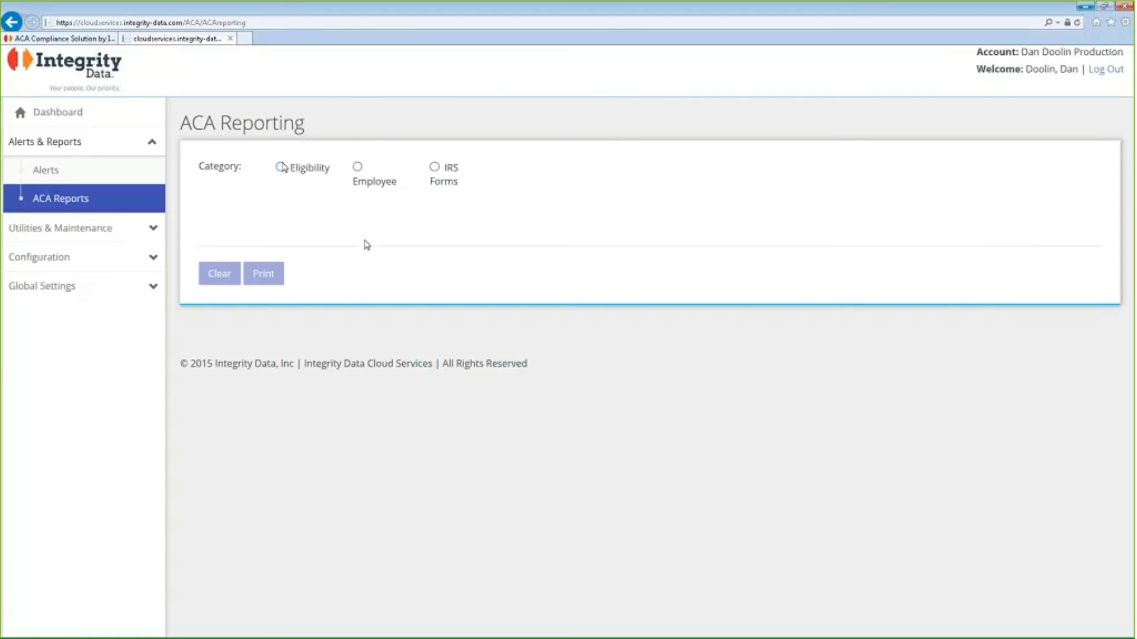
left_click(280, 167)
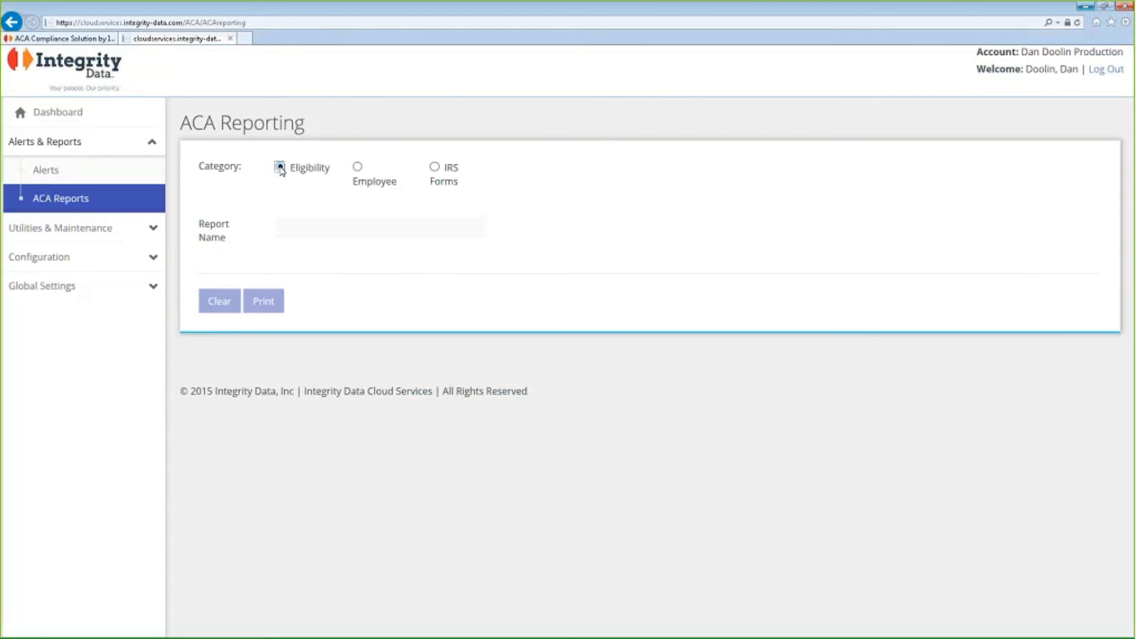
left_click(481, 232)
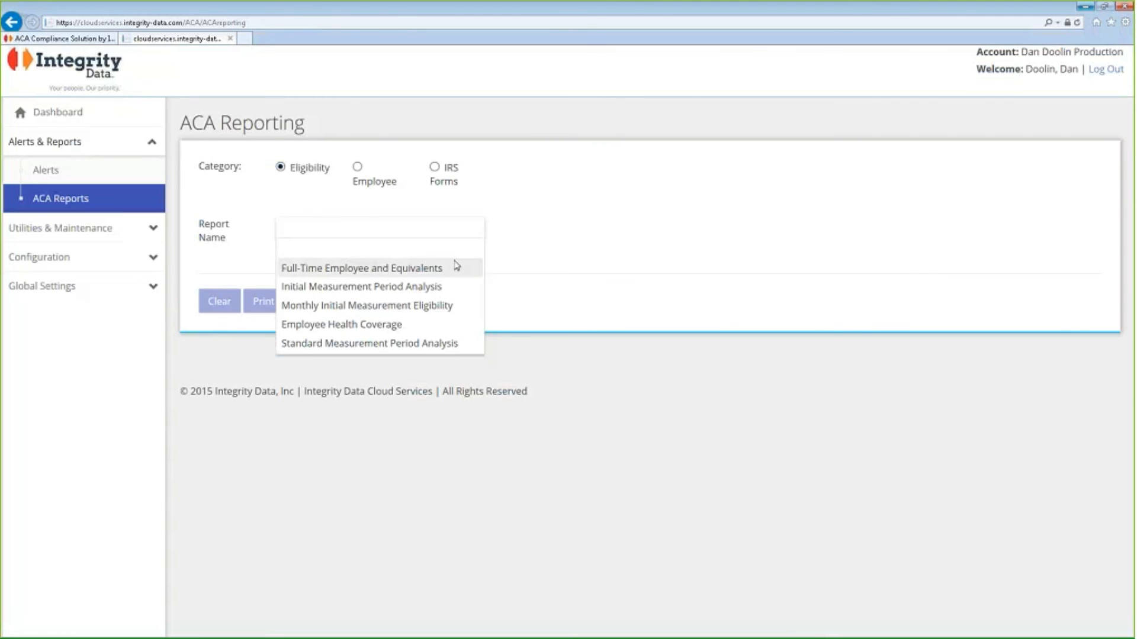
left_click(454, 286)
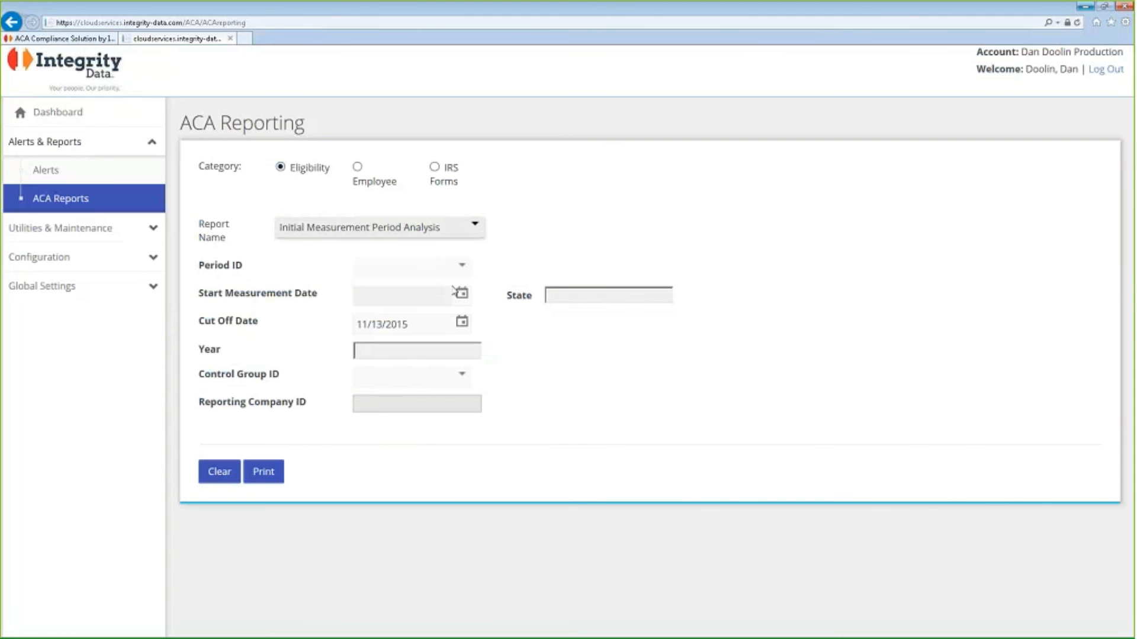
Set the report's period ID to SM2018 and its cut off date to 6/30/2017.
left_click(466, 270)
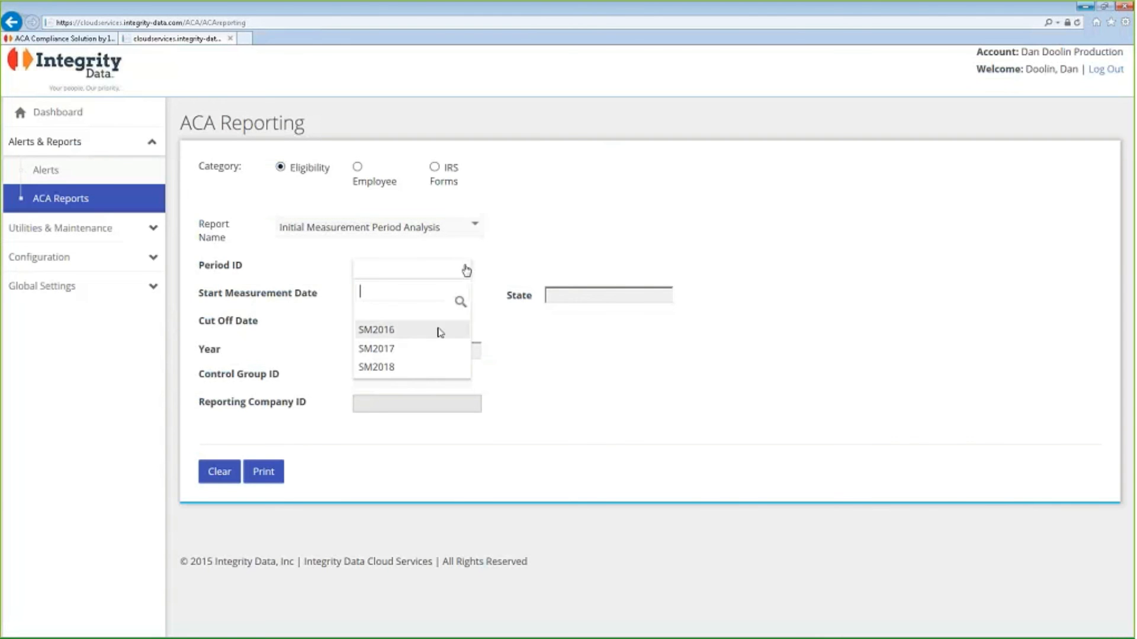
left_click(433, 374)
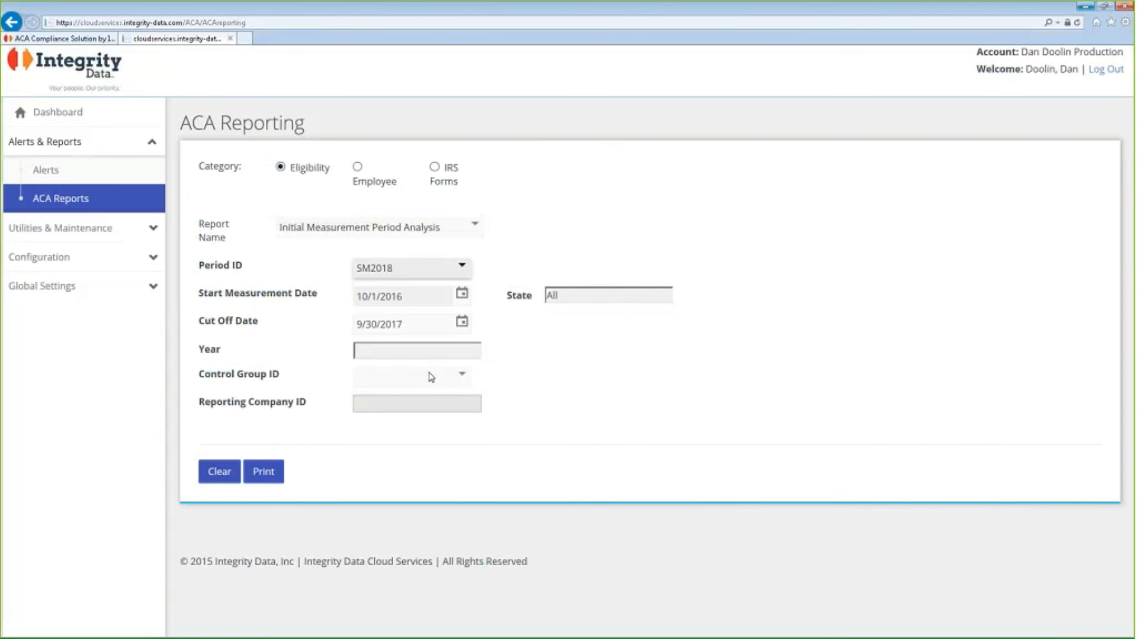
left_click(432, 325)
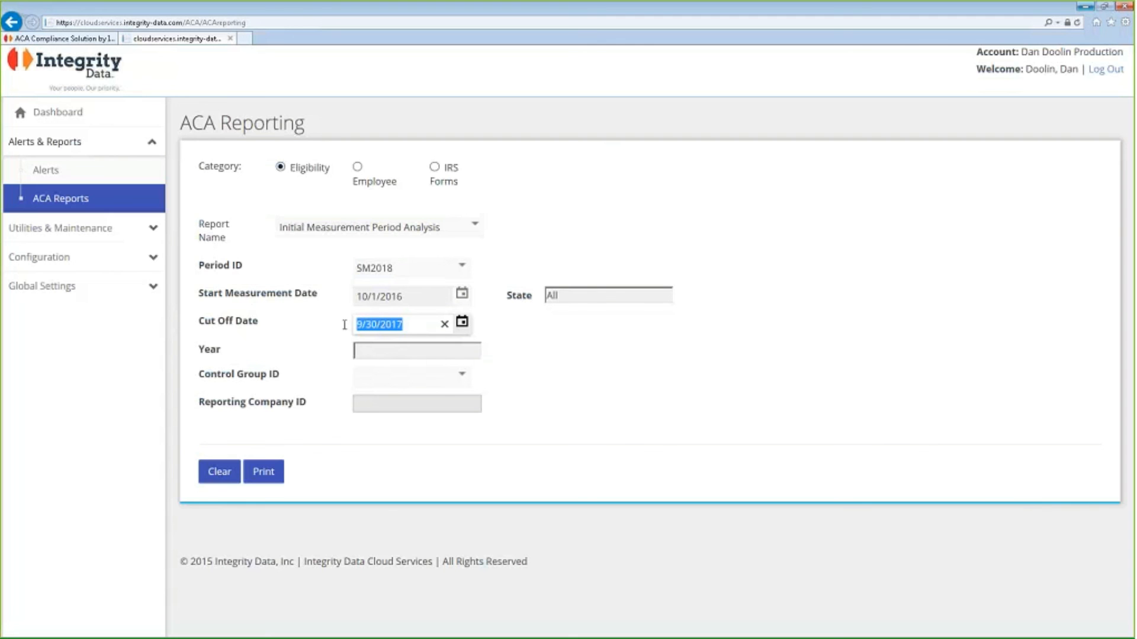
type("06/30/2017")
key("Tab")
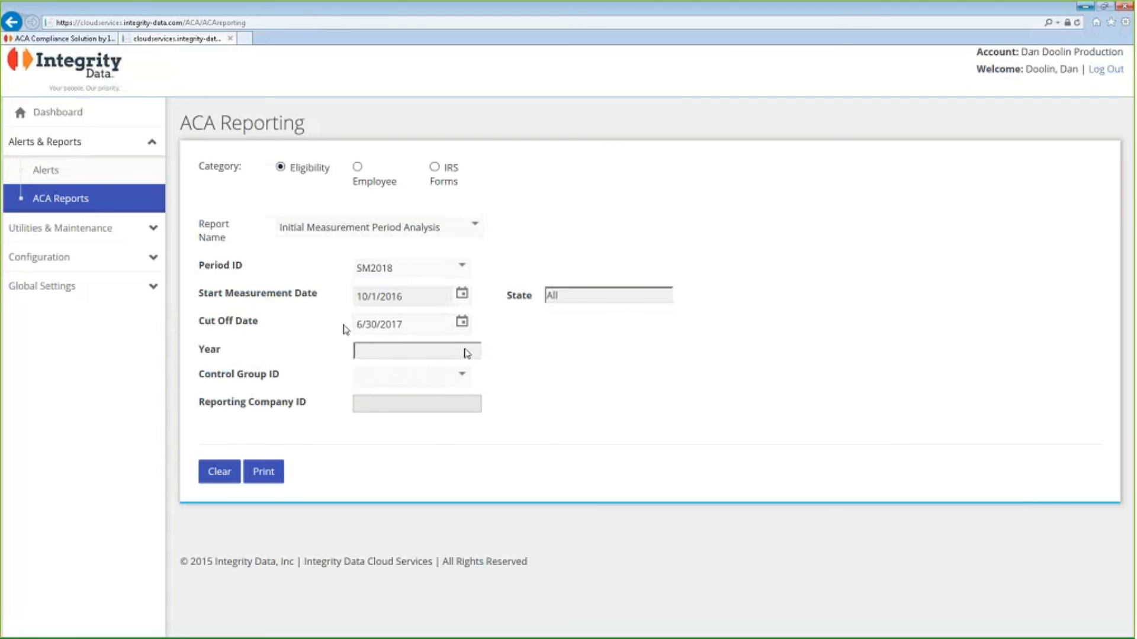
Generate the Initial Measurement Period Analysis report for control group TWO and look through the employee list and forecast totals.
left_click(463, 387)
left_click(418, 438)
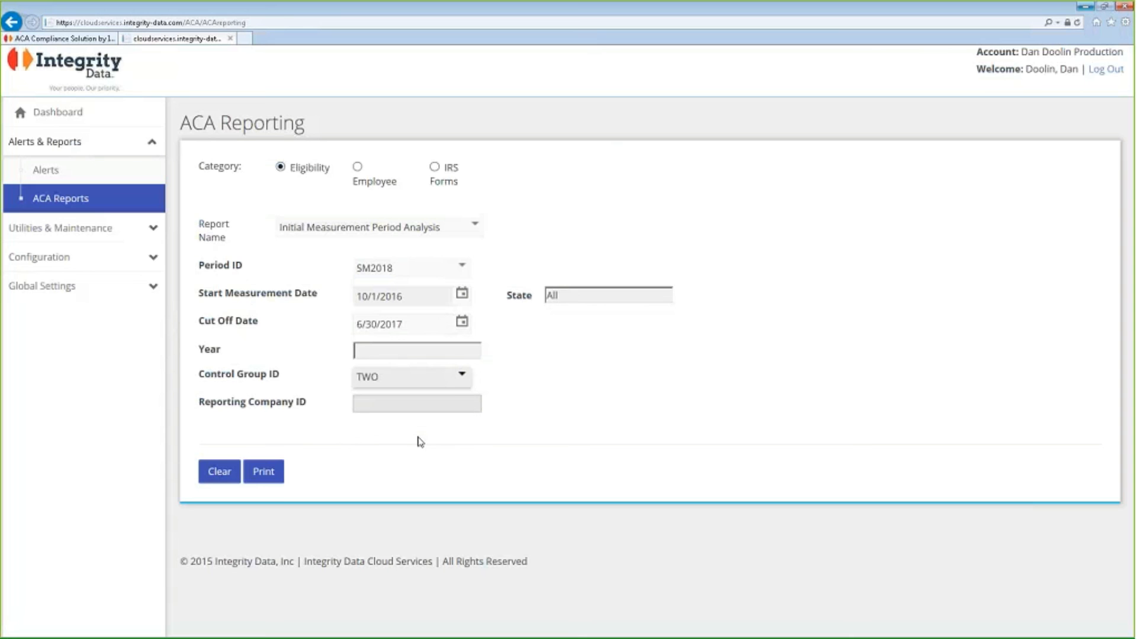
left_click(261, 481)
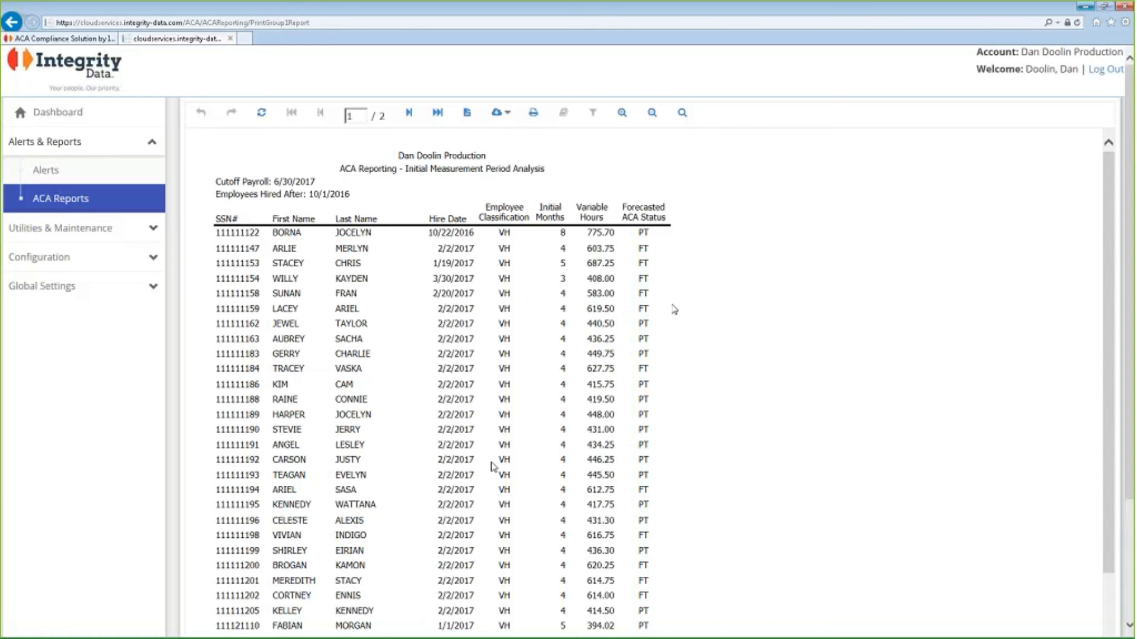
scroll(491, 466, "down", 3)
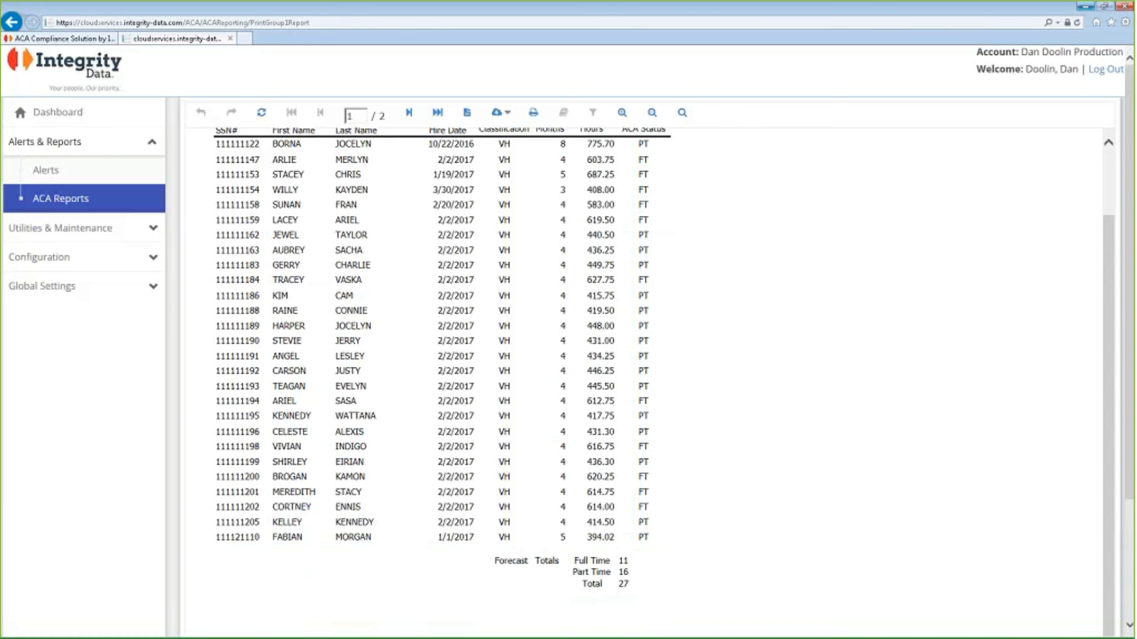
scroll(555, 411, "up", 3)
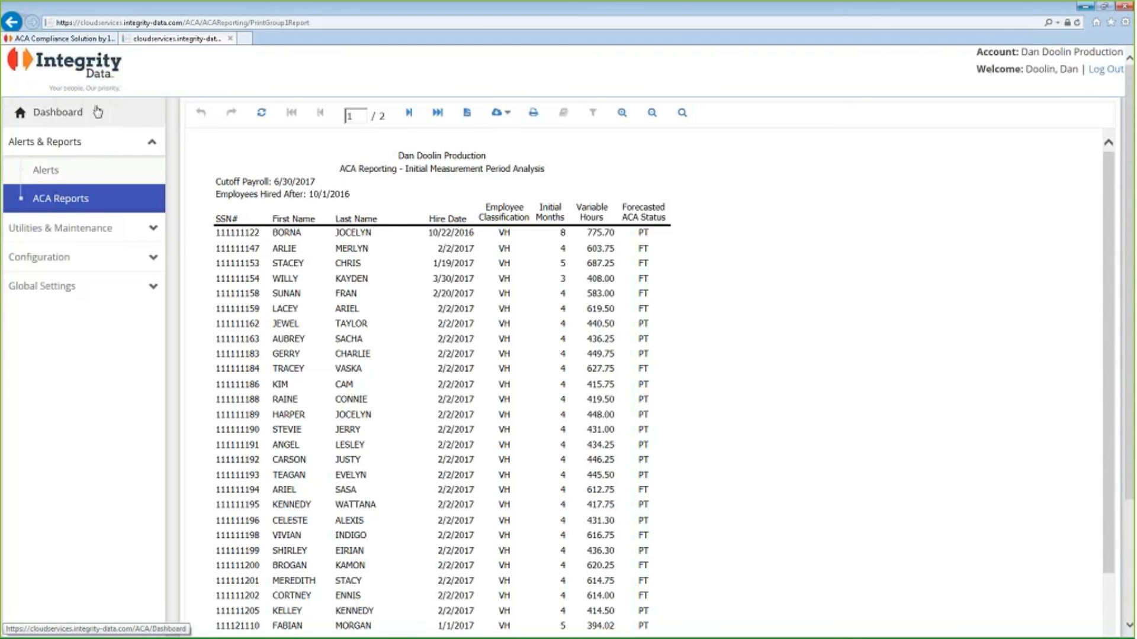
Return to the ACA reports and select the 1095-C report from the IRS Forms category.
left_click(92, 203)
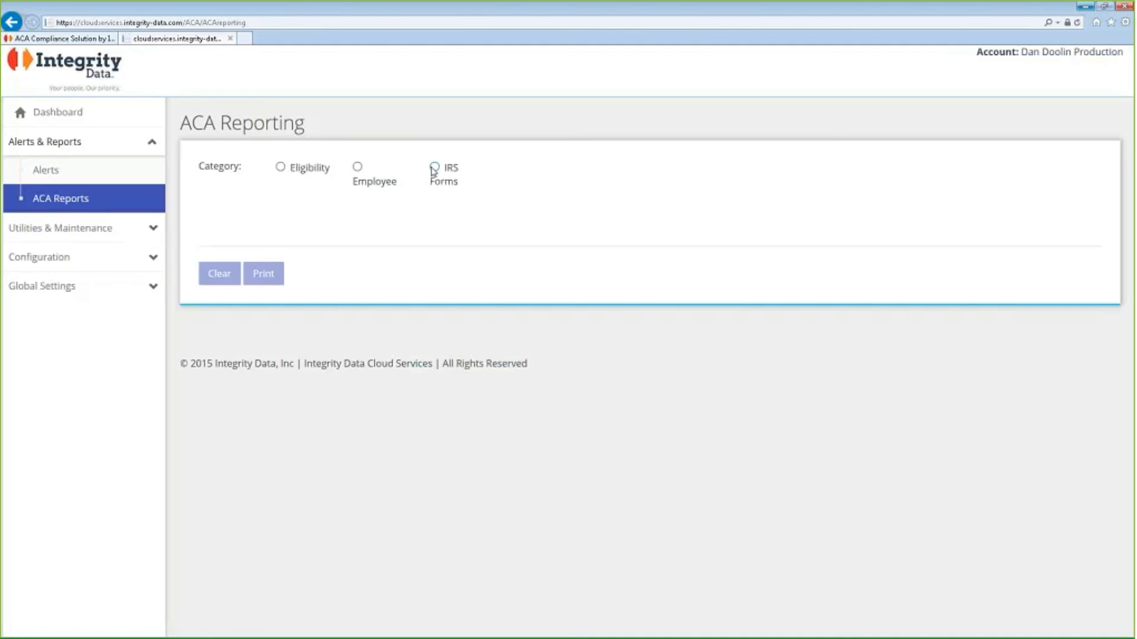
left_click(433, 167)
left_click(472, 228)
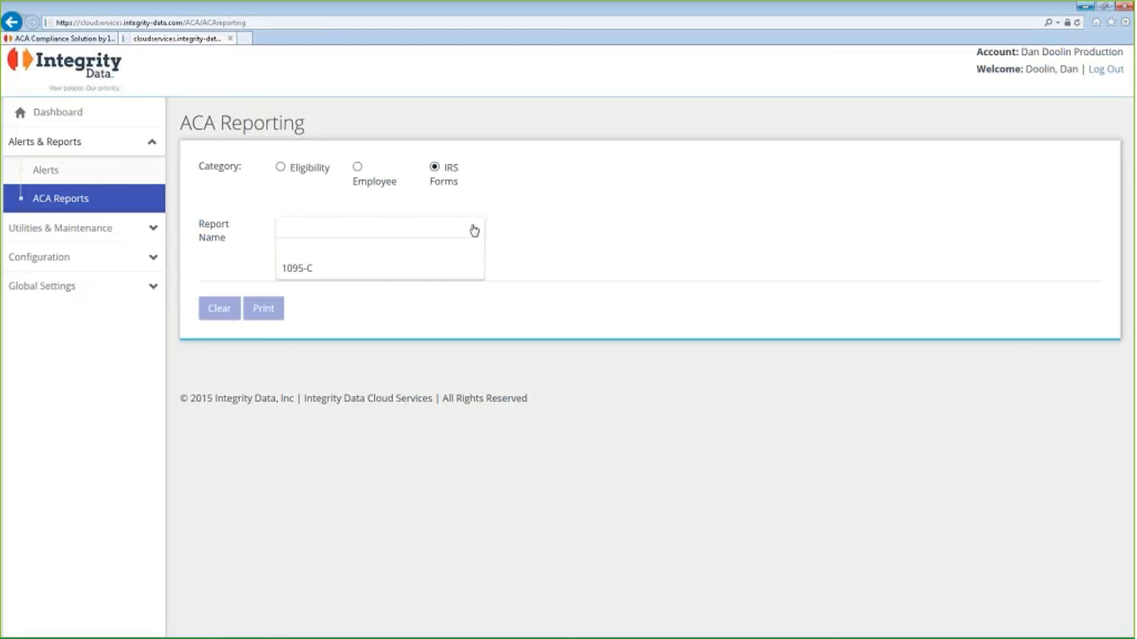
left_click(369, 255)
Enter the same employee's ID as both the starting and ending employee ID for the 1095-C report.
left_click(439, 273)
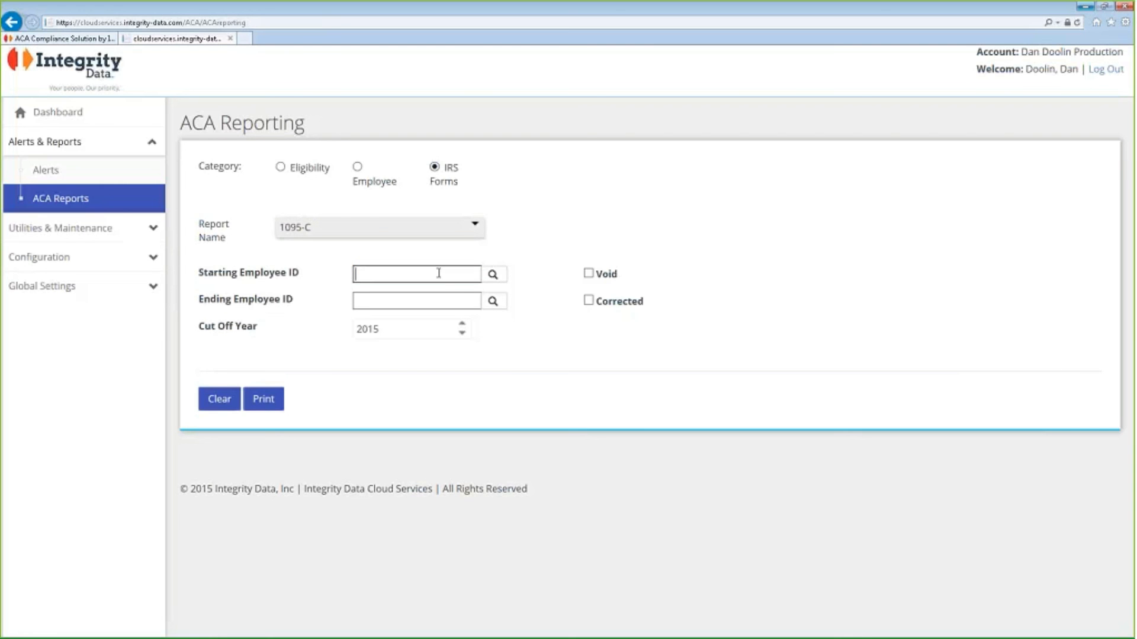
type("hril")
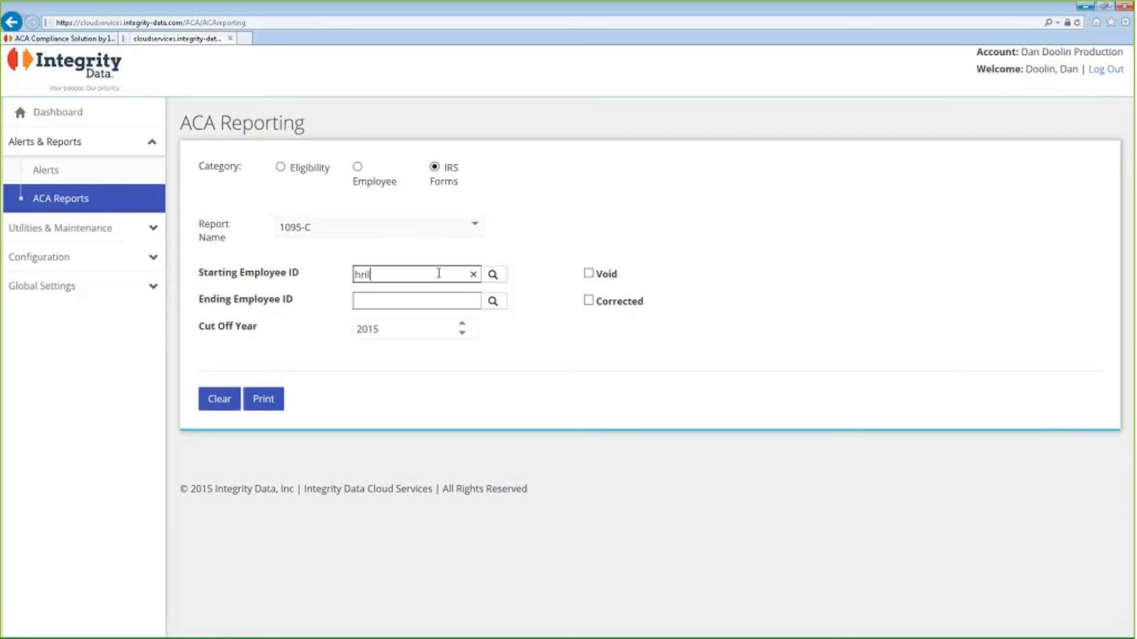
type("0001")
key("Tab")
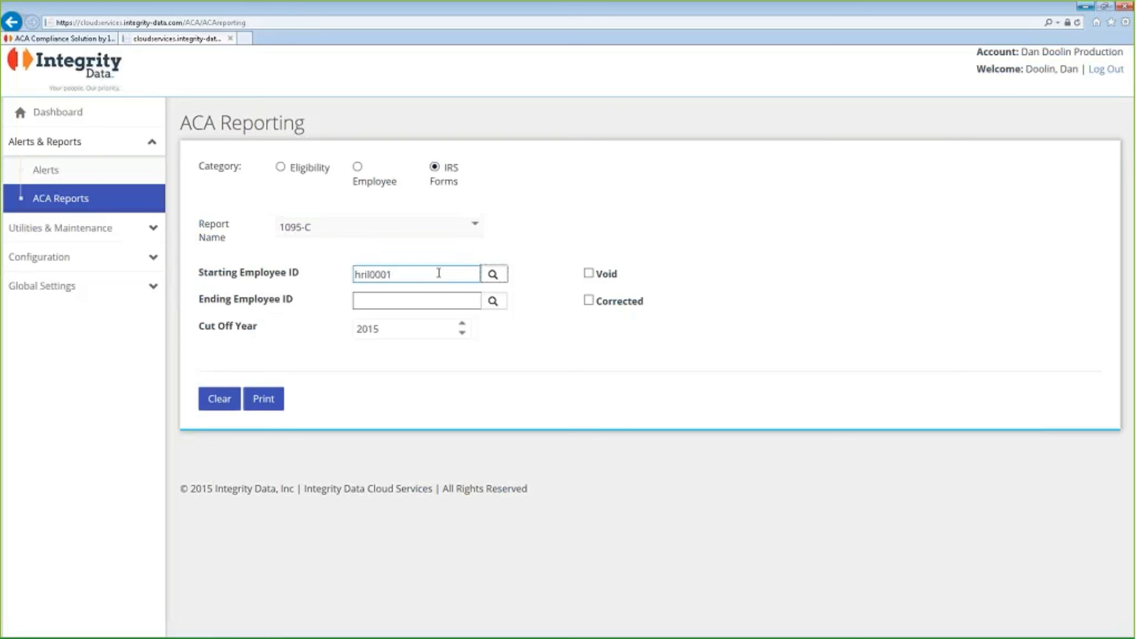
key("Tab")
type("hril")
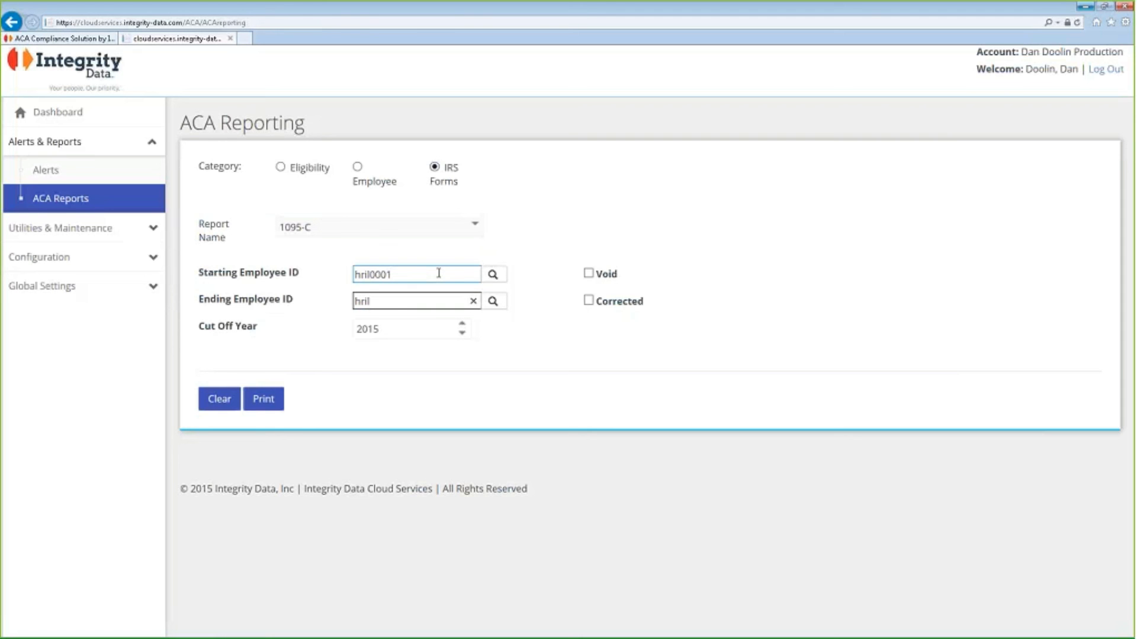
type("0001")
Generate the employee's 1095-C form with cut off year 2017 and look through it down to the covered individuals section.
left_click(463, 326)
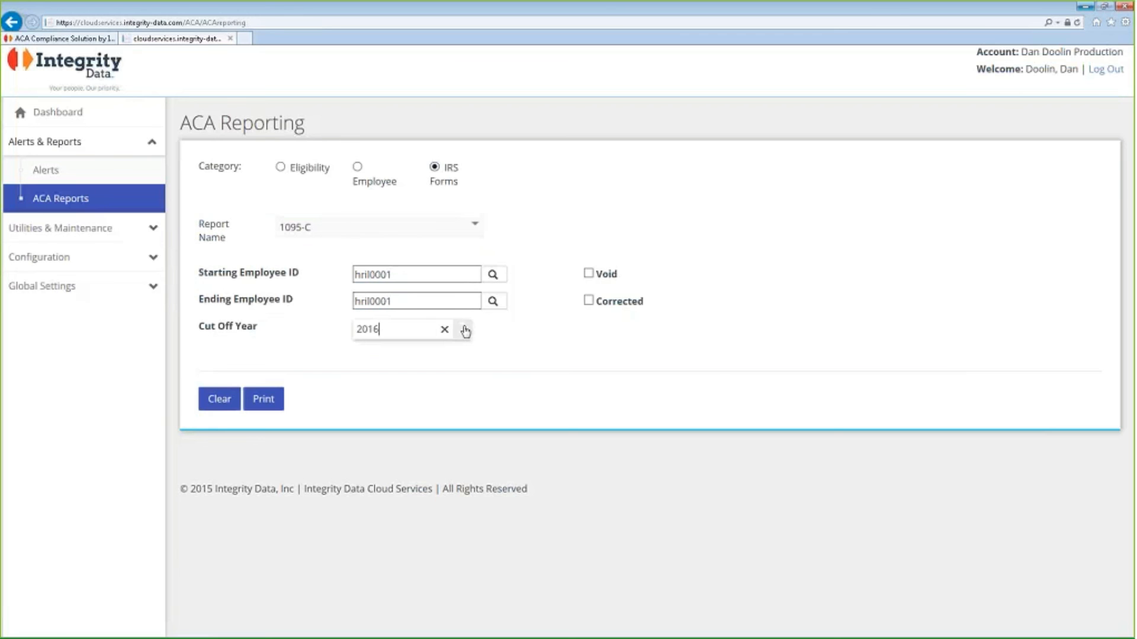
left_click(463, 326)
left_click(270, 402)
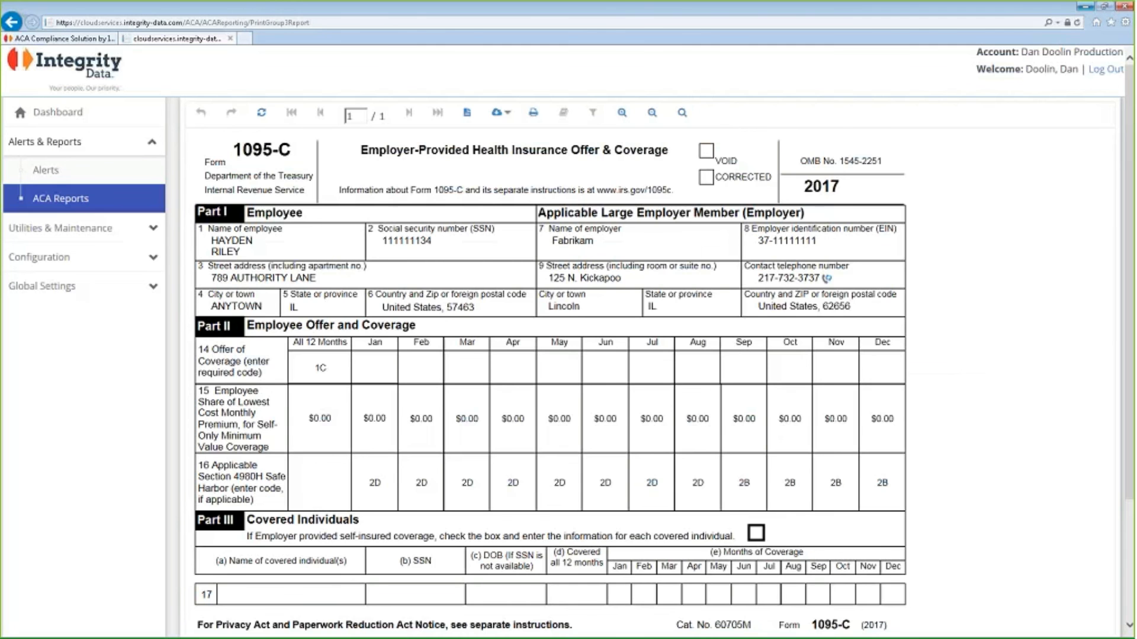
scroll(438, 459, "down", 1)
scroll(438, 459, "down", 1)
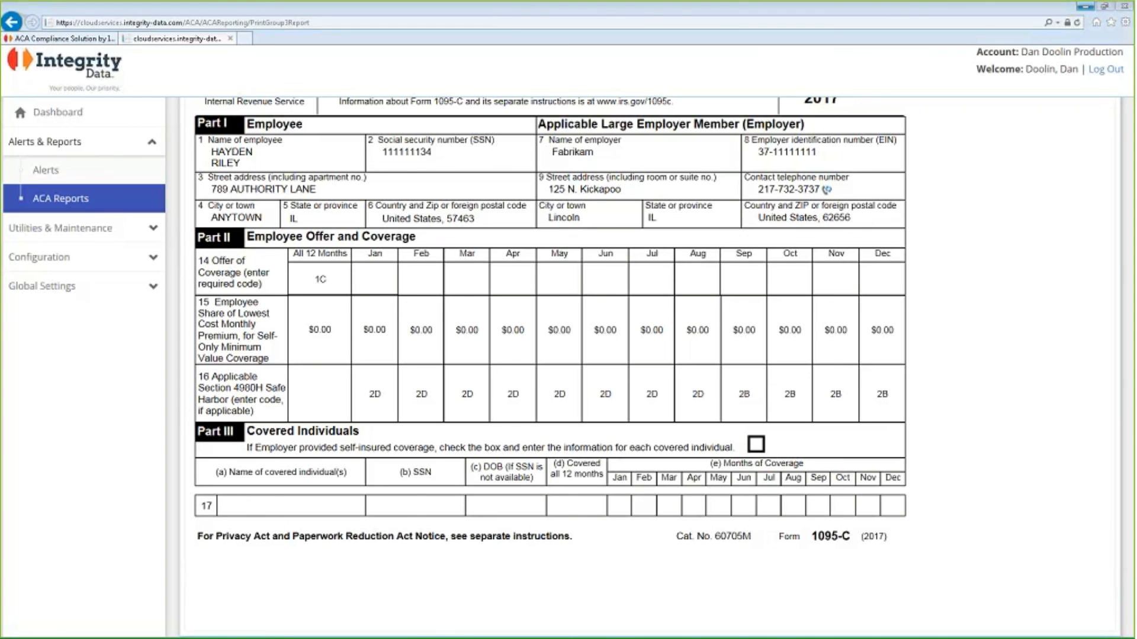
Minimize the browser and switch to the slide presentation.
left_click(1085, 6)
left_click(742, 476)
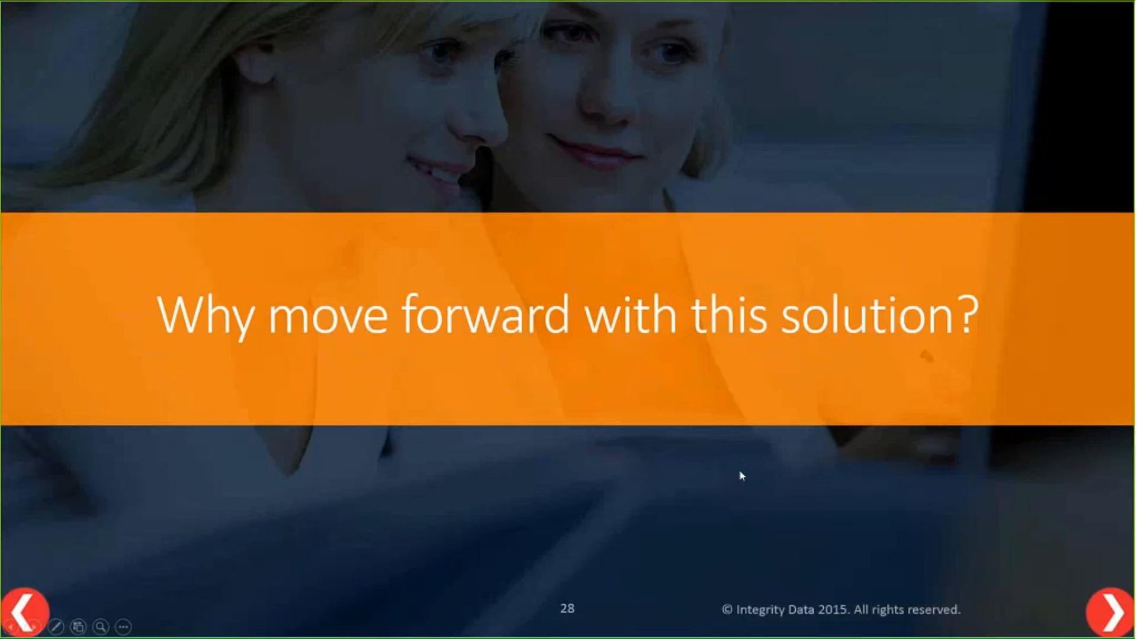